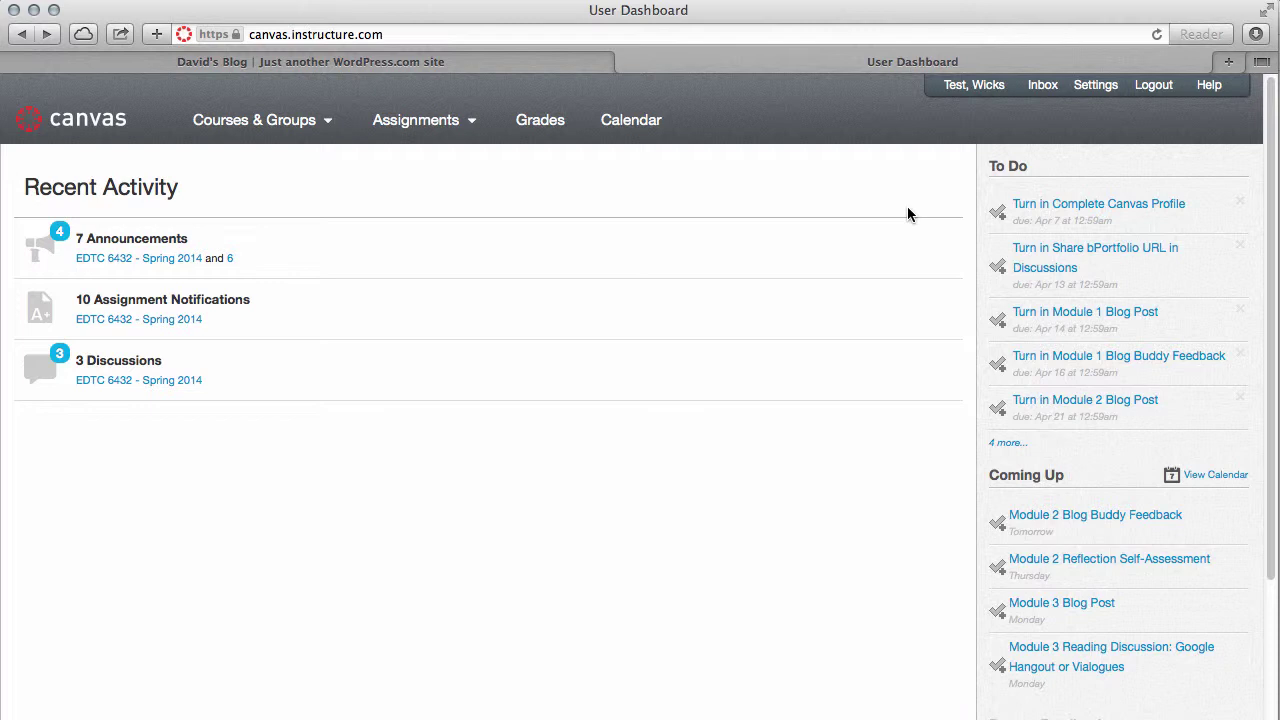
Open the submission form for the Module 1 Blog Post assignment and review the criteria in its bPortfolio Post Rubric
left_click(1051, 314)
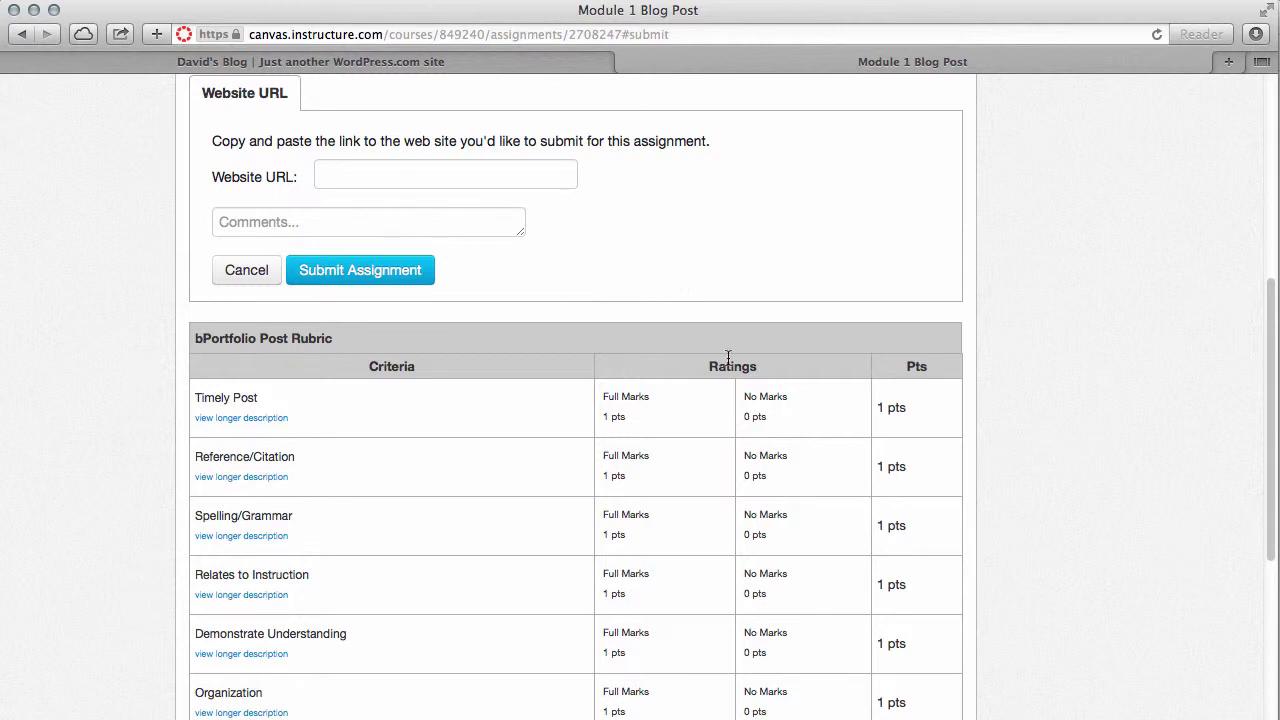
scroll(589, 555, "down", 5)
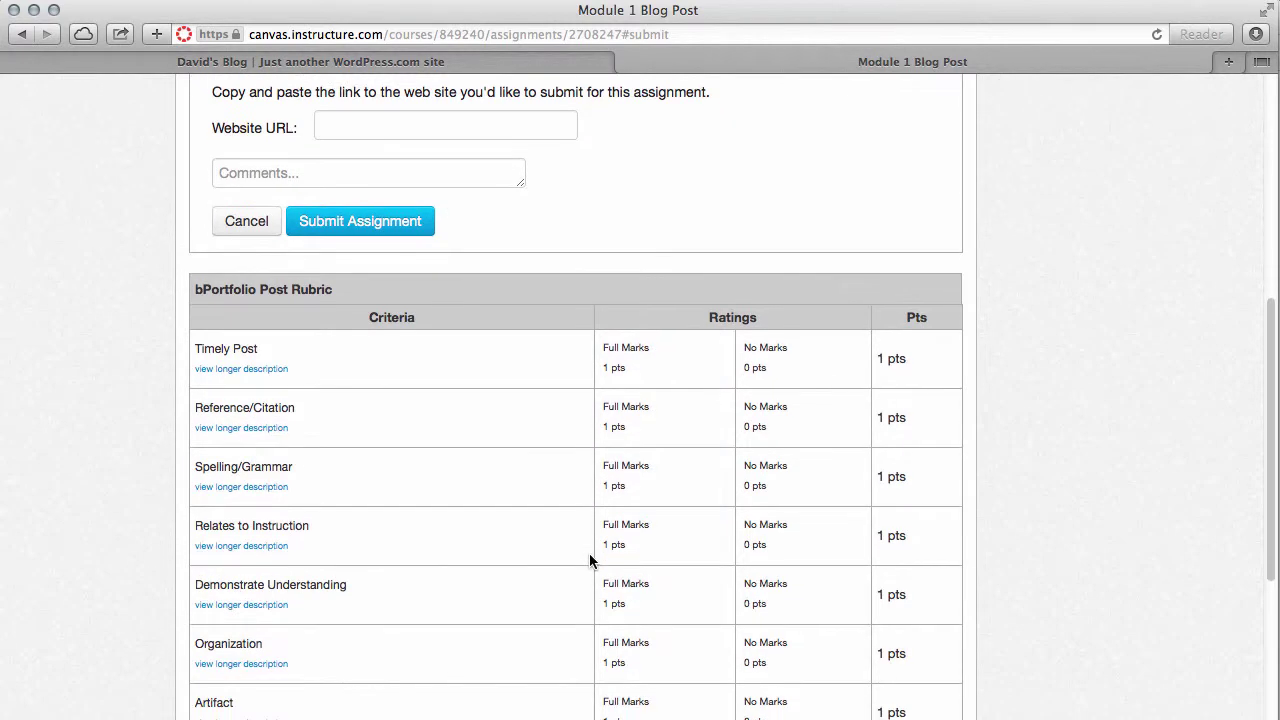
scroll(589, 560, "up", 1)
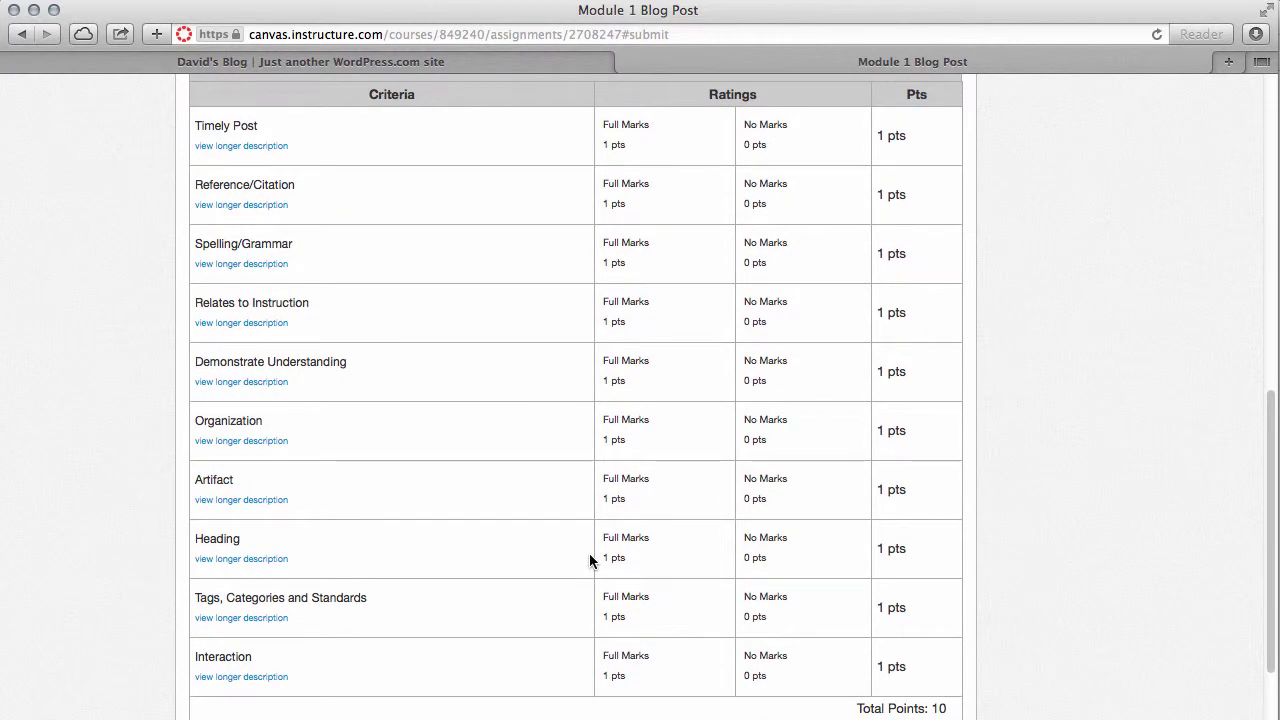
scroll(589, 560, "up", 1)
scroll(589, 560, "up", 2)
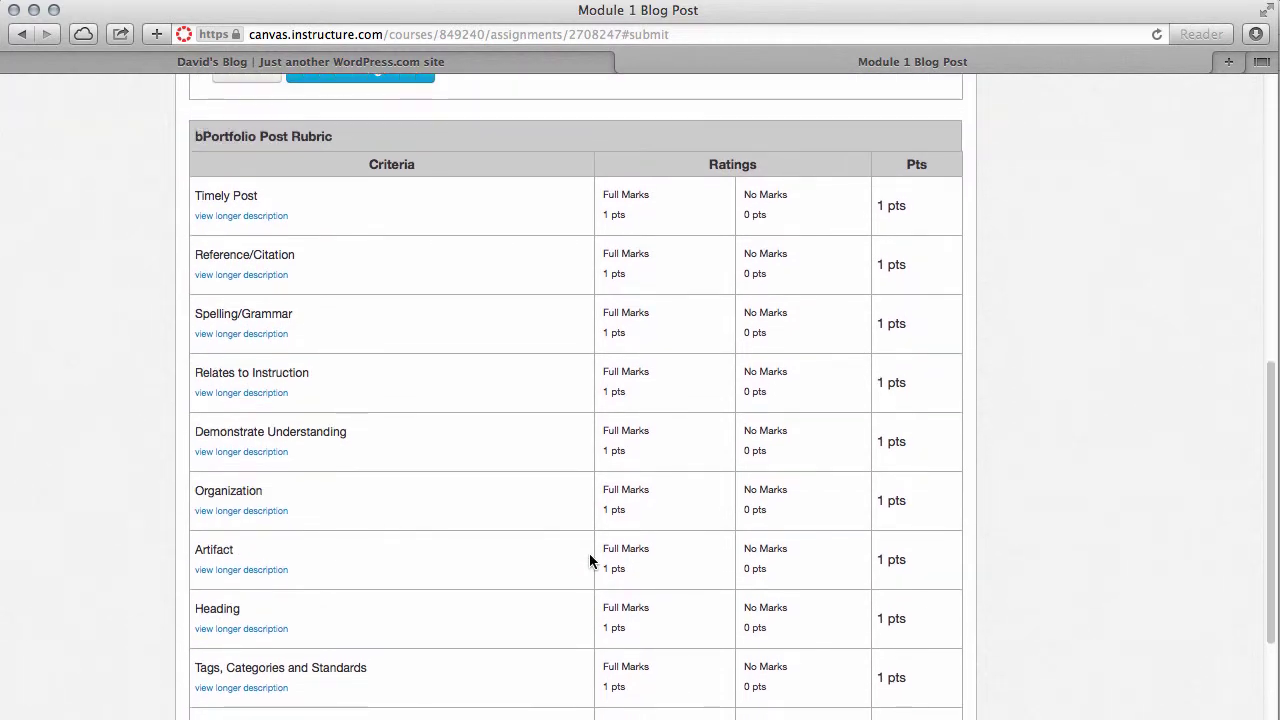
scroll(589, 560, "up", 3)
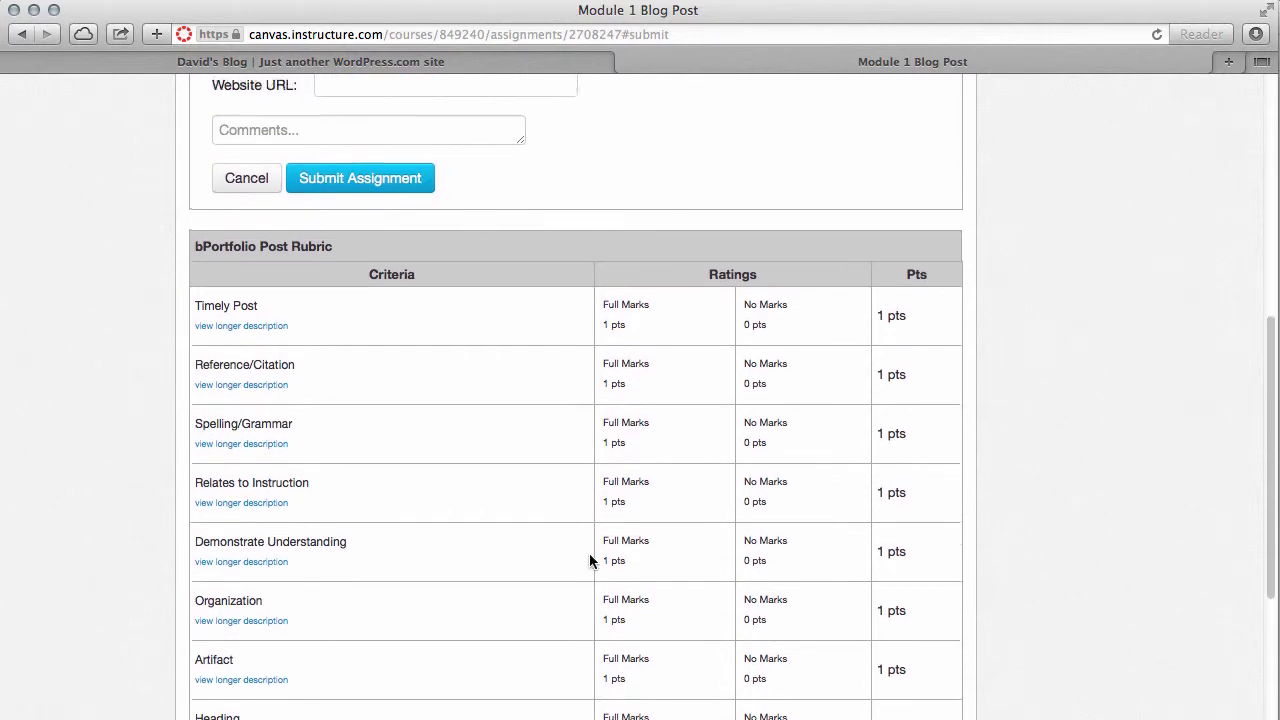
scroll(589, 561, "up", 3)
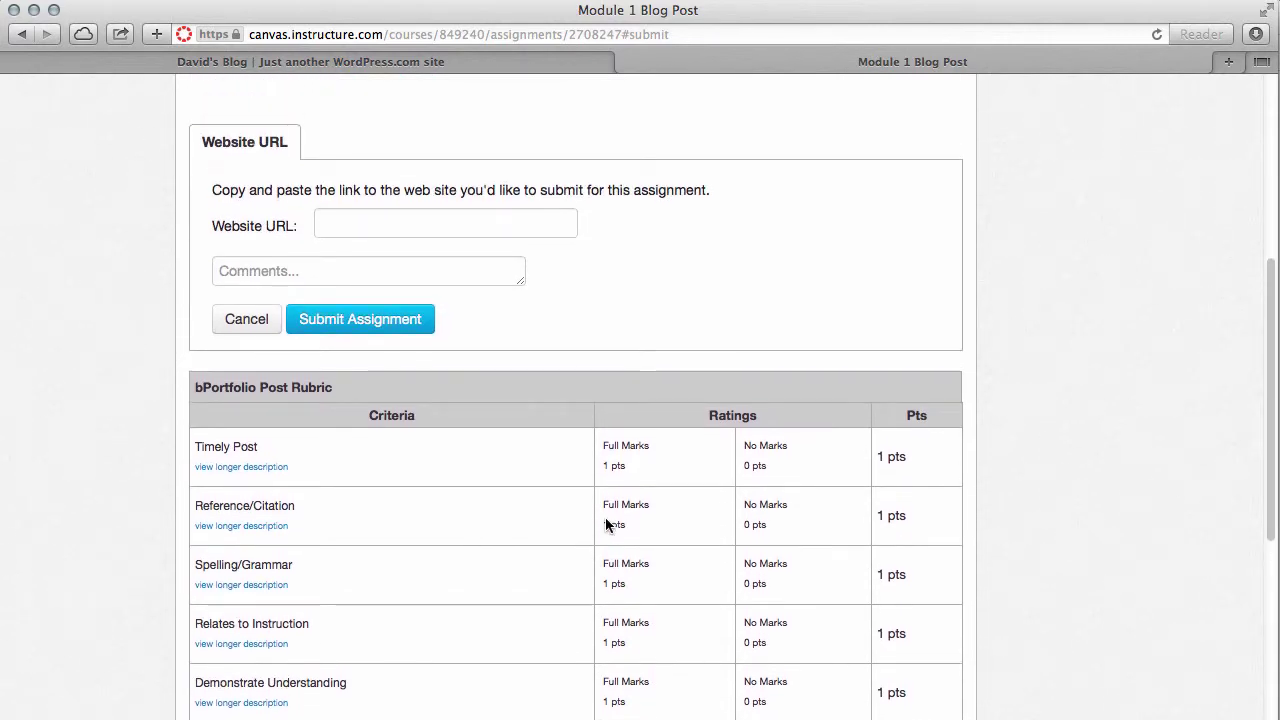
Copy the WordPress blog's home page address and paste it into the Module 1 Blog Post assignment's Website URL
left_click(348, 58)
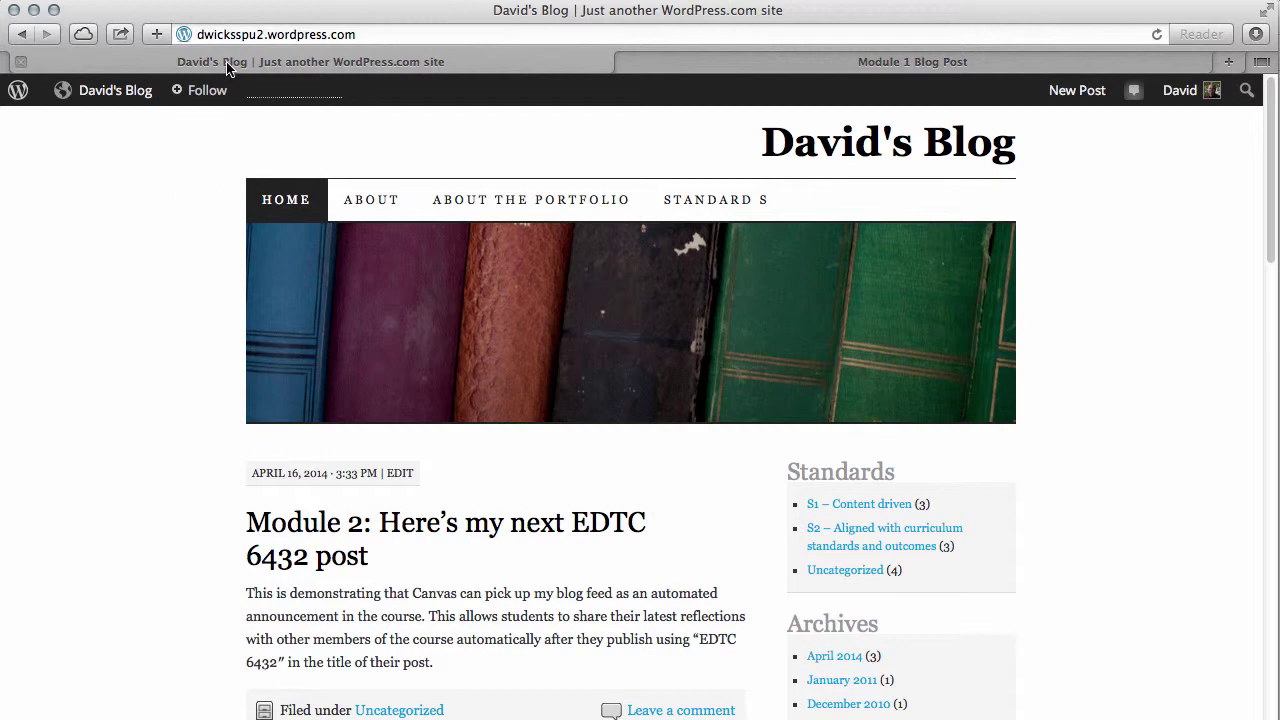
left_click(265, 35)
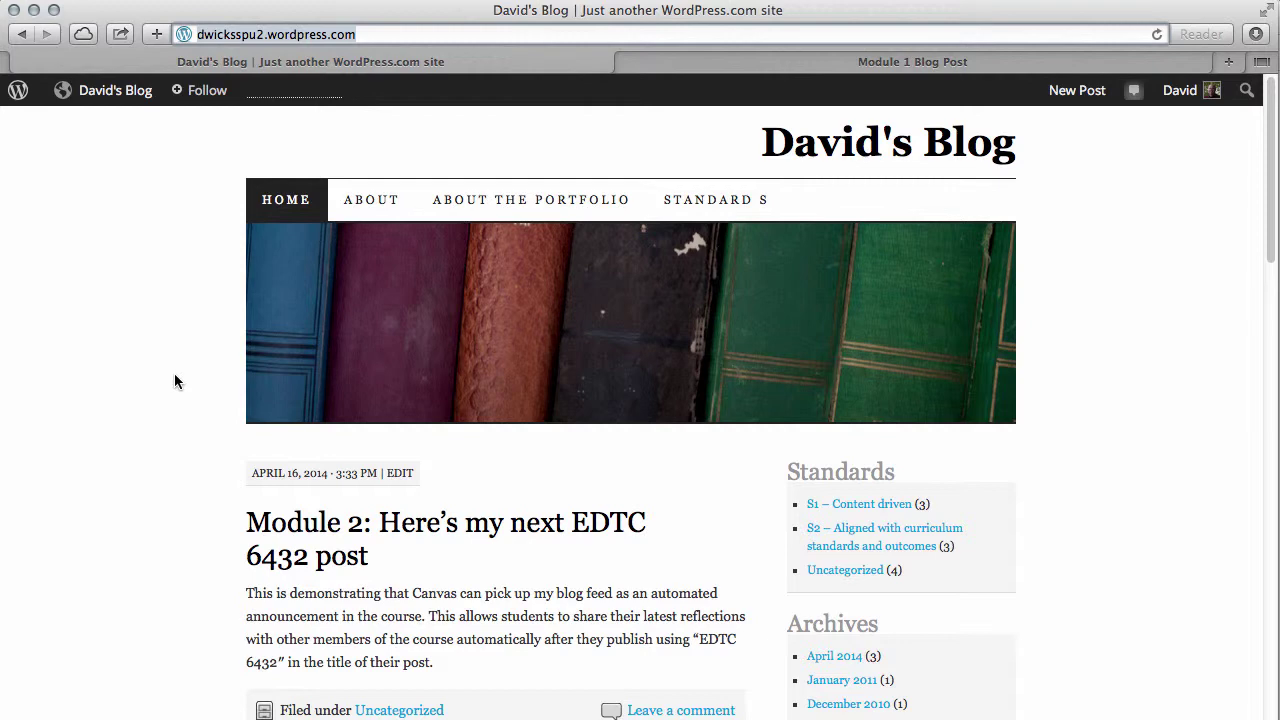
left_click(741, 66)
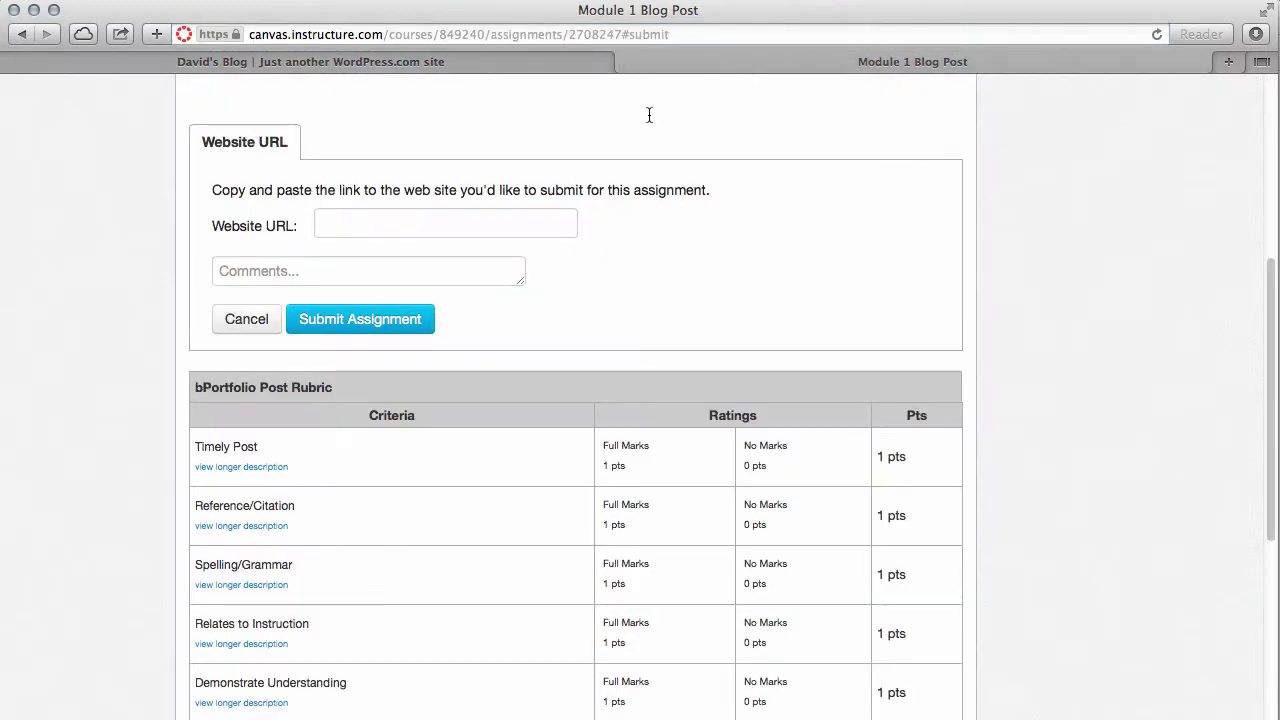
left_click(364, 218)
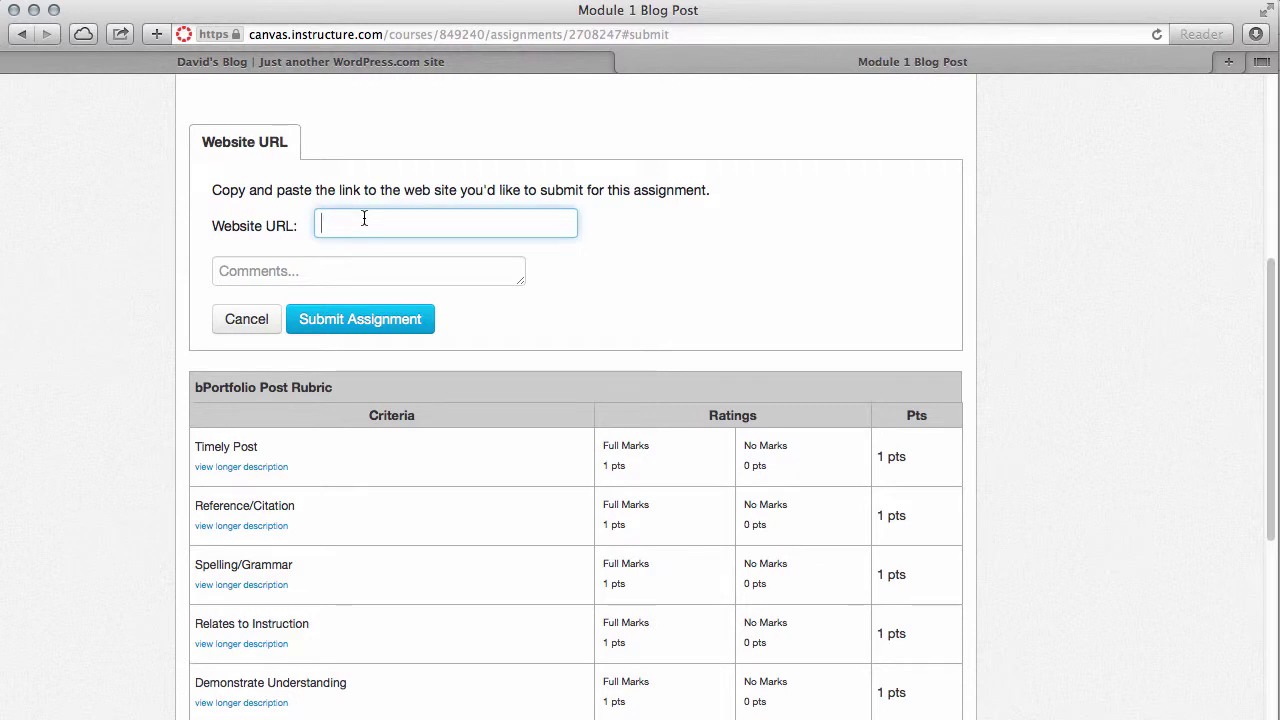
type("http://davidsspu2.wordpress.com")
Look through the rest of the rubric and submit the assignment with the blog home page URL
scroll(705, 283, "down", 10)
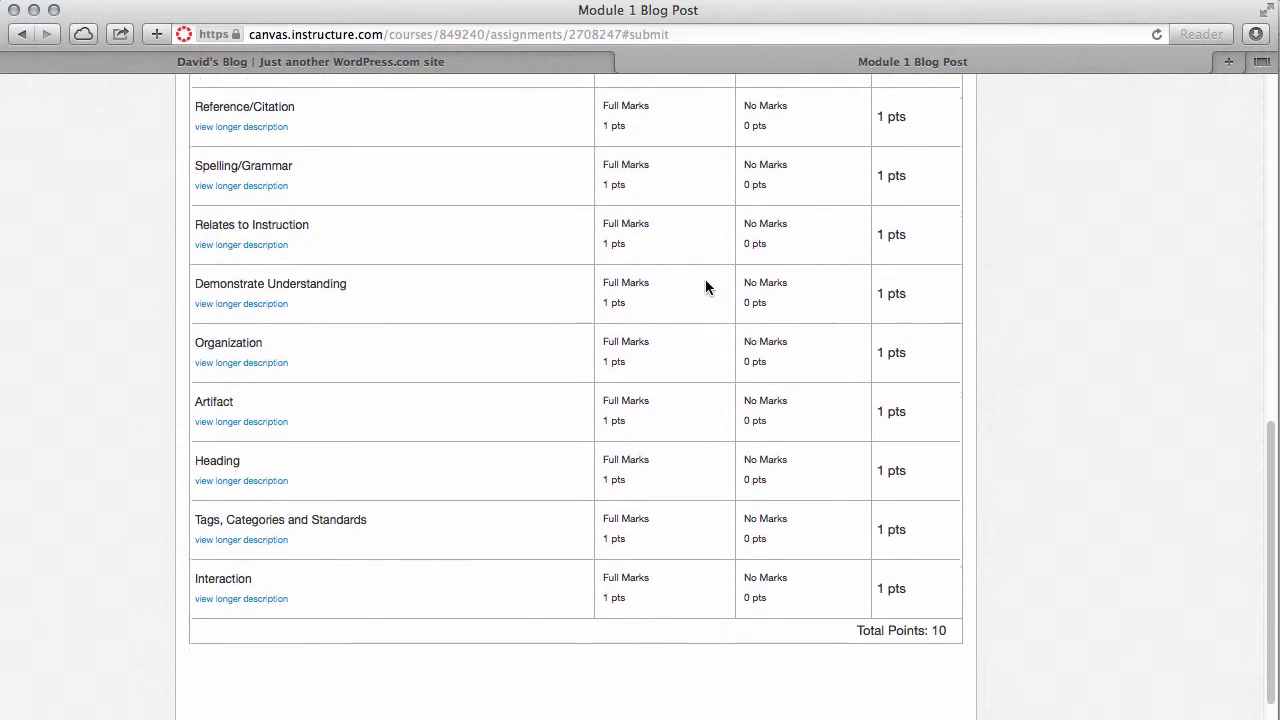
scroll(705, 283, "down", 3)
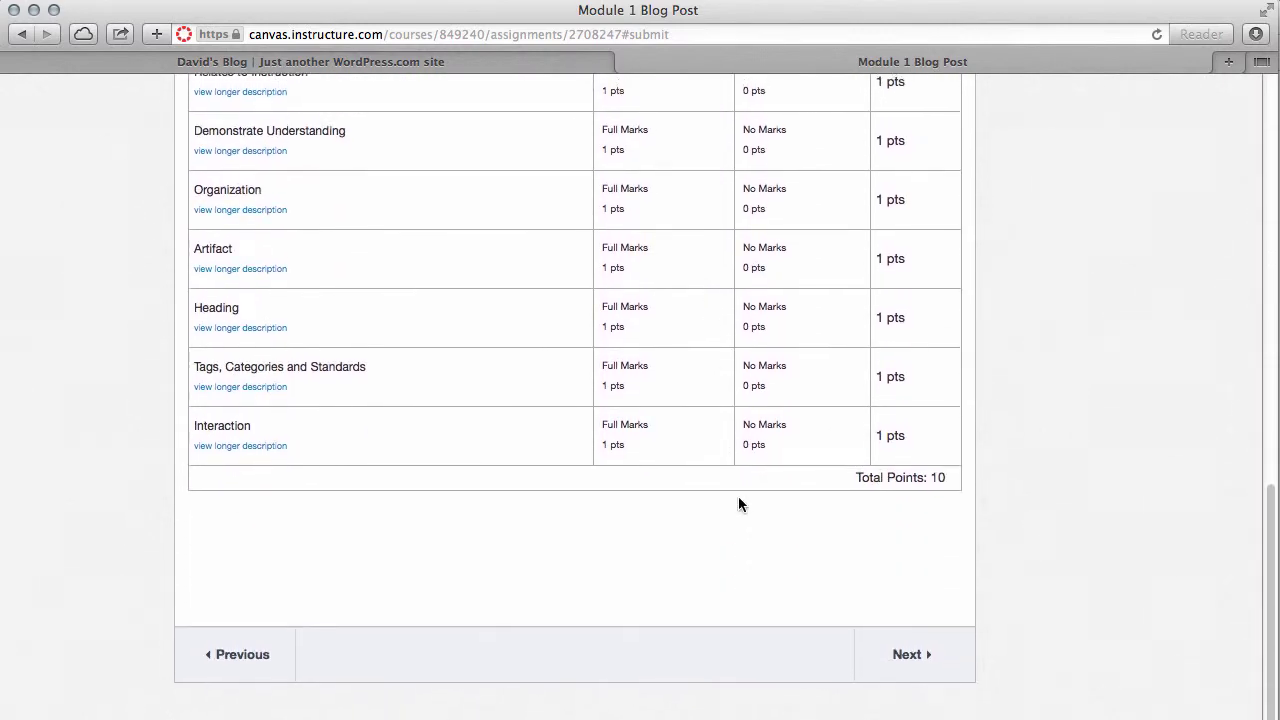
scroll(740, 504, "up", 15)
scroll(740, 504, "down", 5)
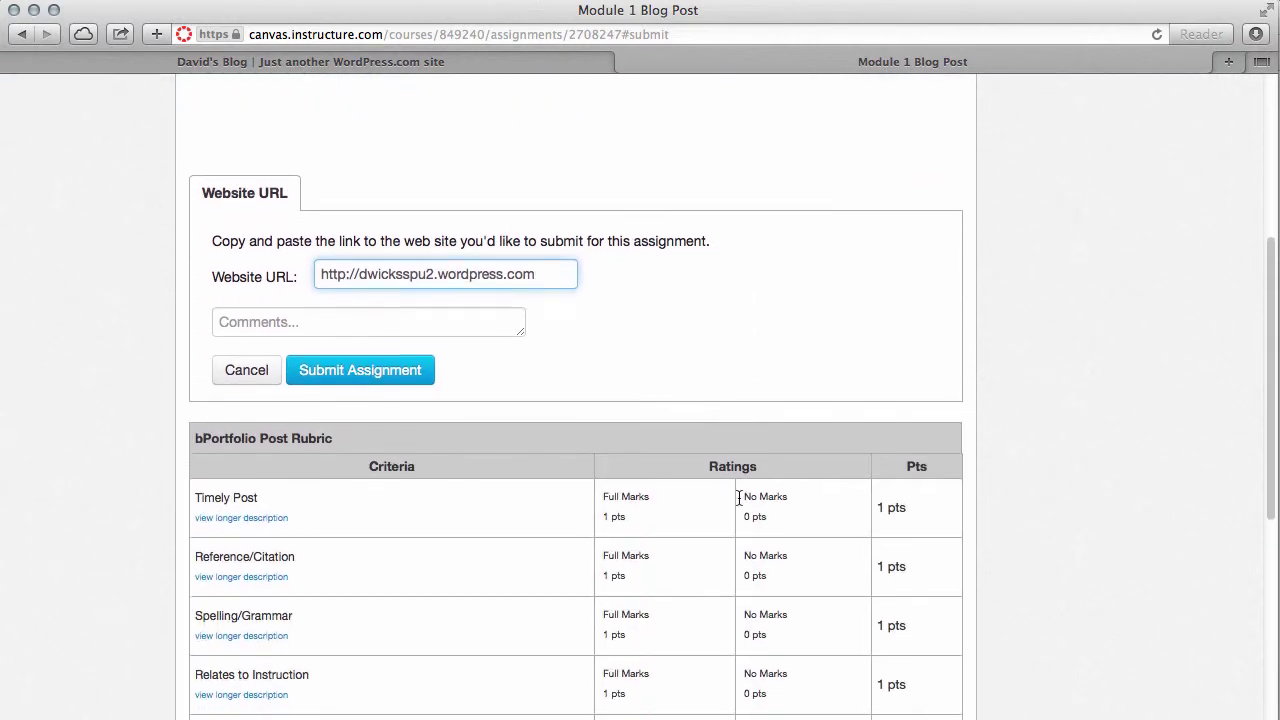
left_click(348, 369)
left_click(348, 369)
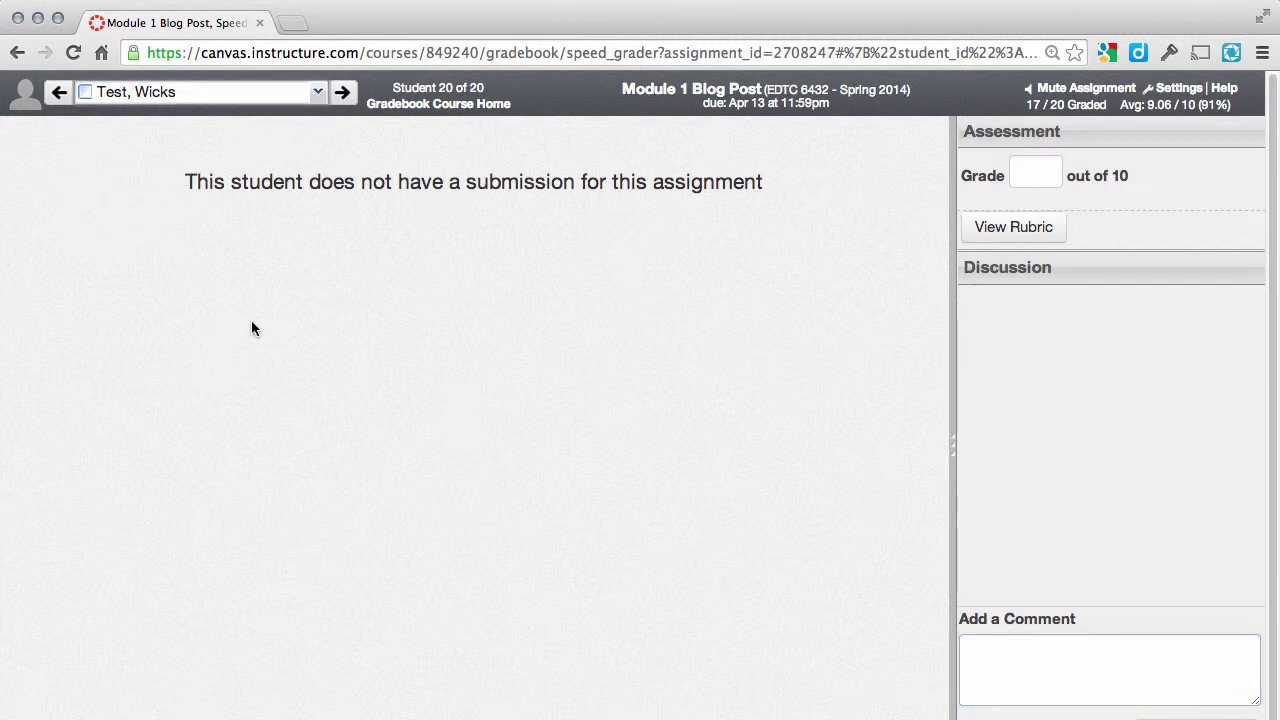
In Chrome, reload the test student's Module 1 Blog Post in SpeedGrader and examine the submitted blog snapshot and its Module 1 and Module 2 posts
left_click(73, 52)
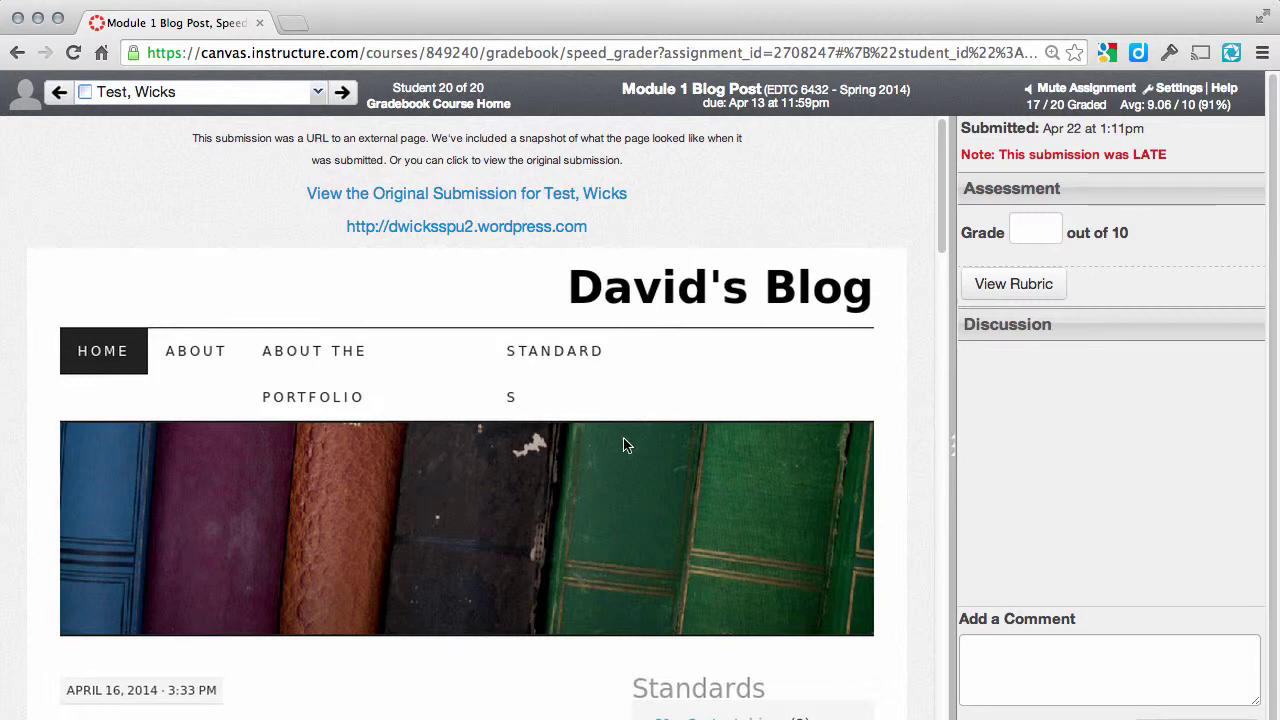
scroll(745, 447, "down", 1)
scroll(745, 449, "down", 5)
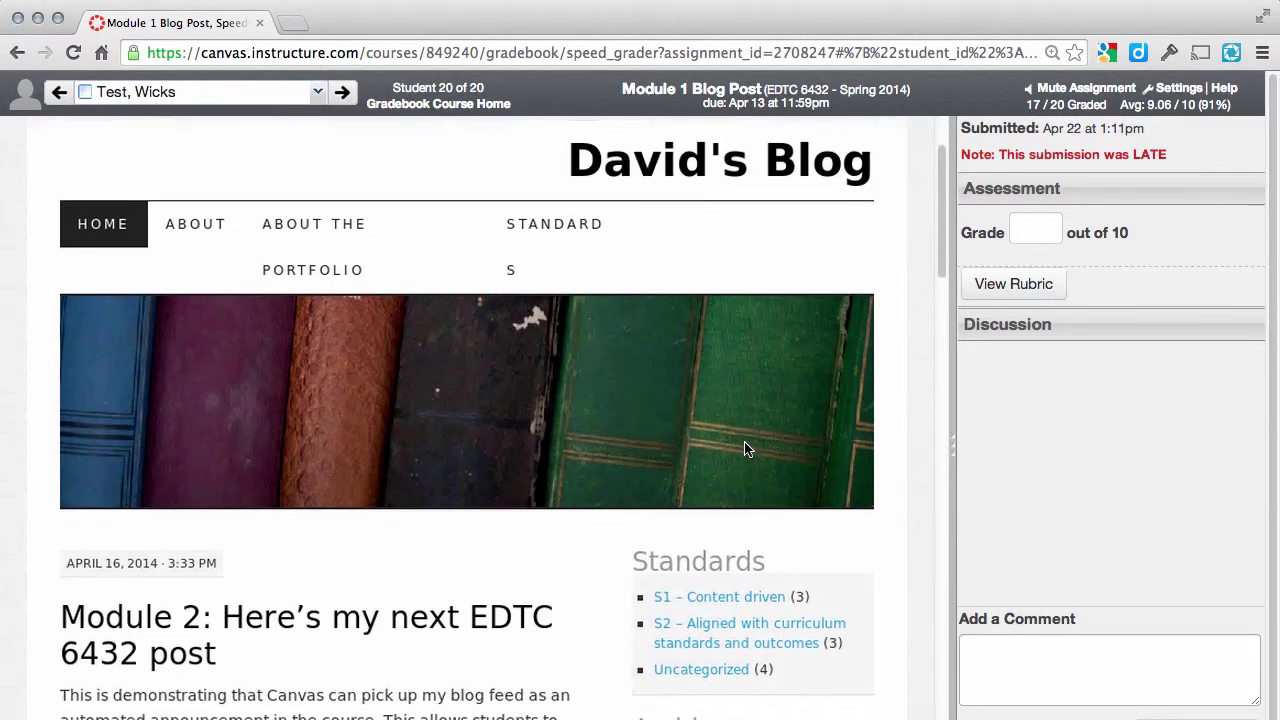
scroll(744, 443, "down", 2)
scroll(744, 443, "down", 3)
scroll(744, 449, "down", 2)
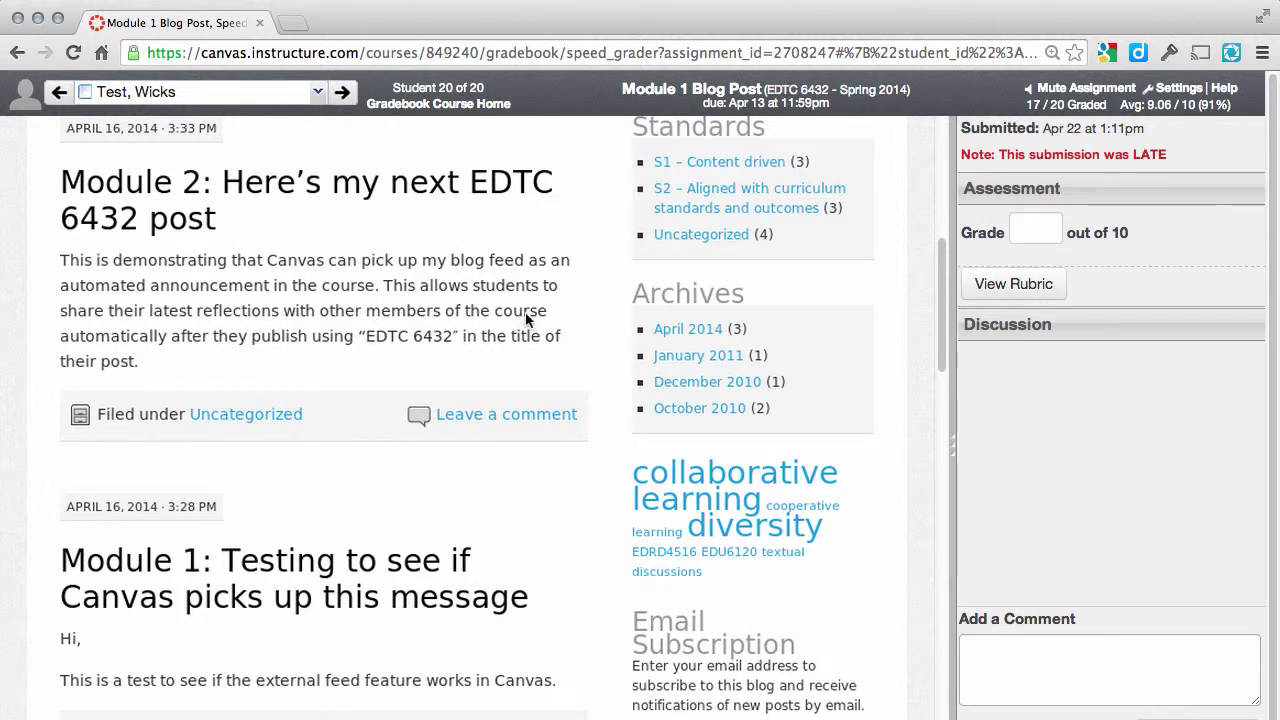
scroll(525, 312, "down", 3)
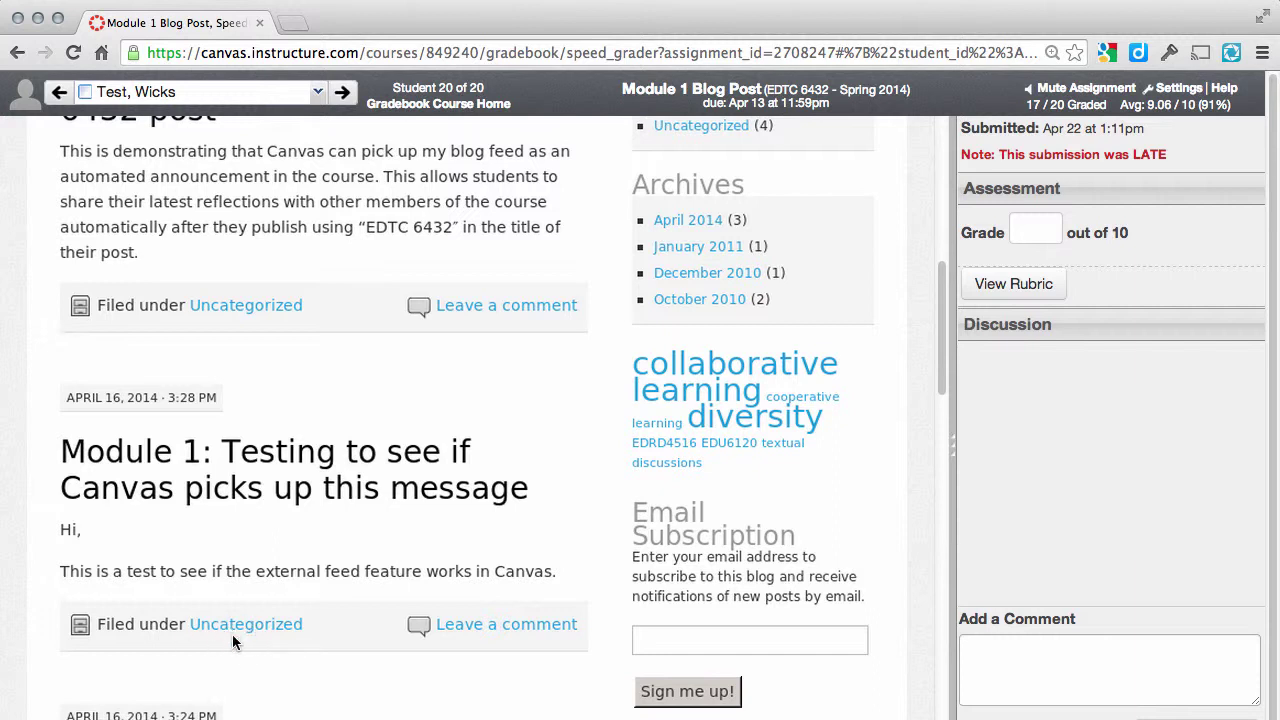
scroll(368, 506, "up", 2)
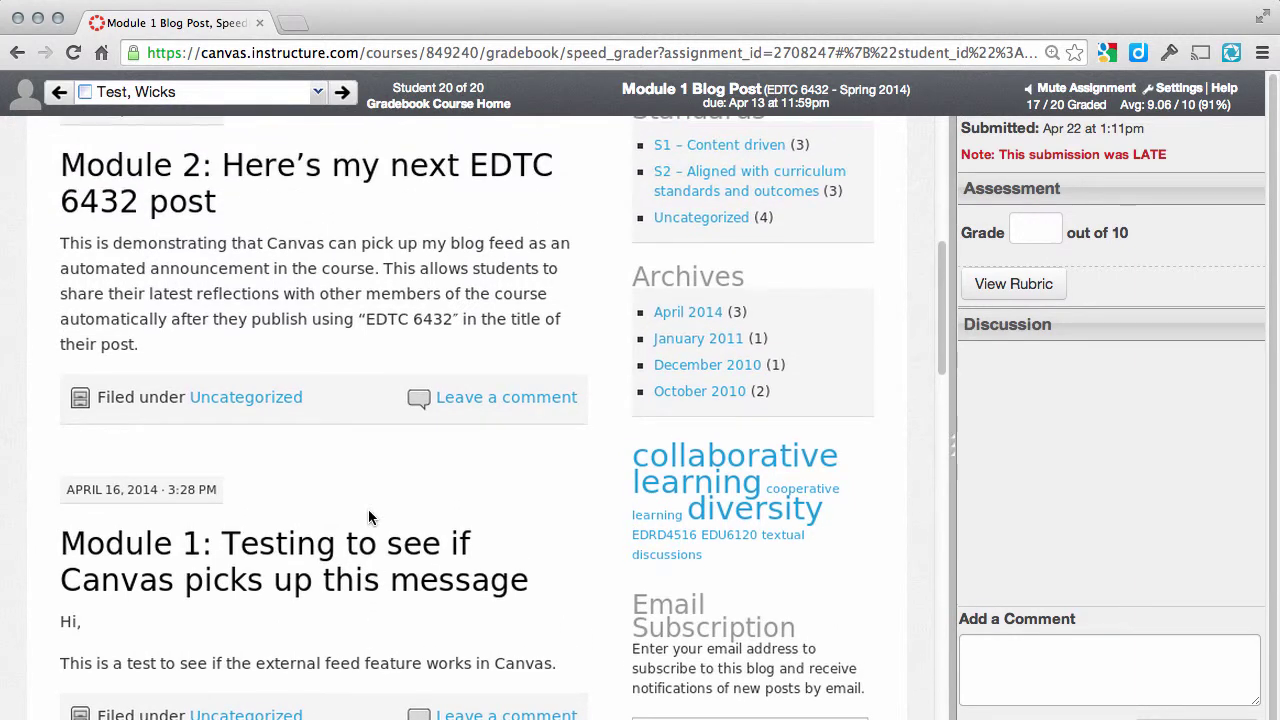
scroll(368, 517, "up", 4)
scroll(368, 517, "up", 9)
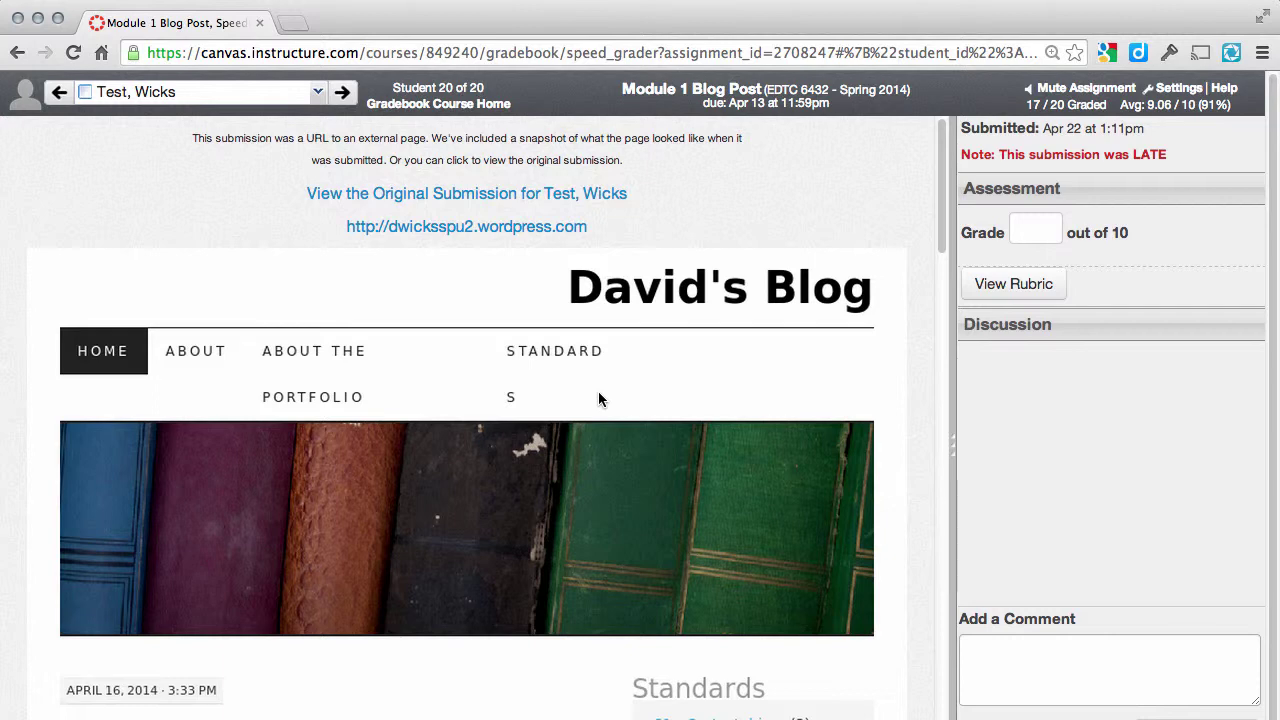
scroll(599, 393, "down", 3)
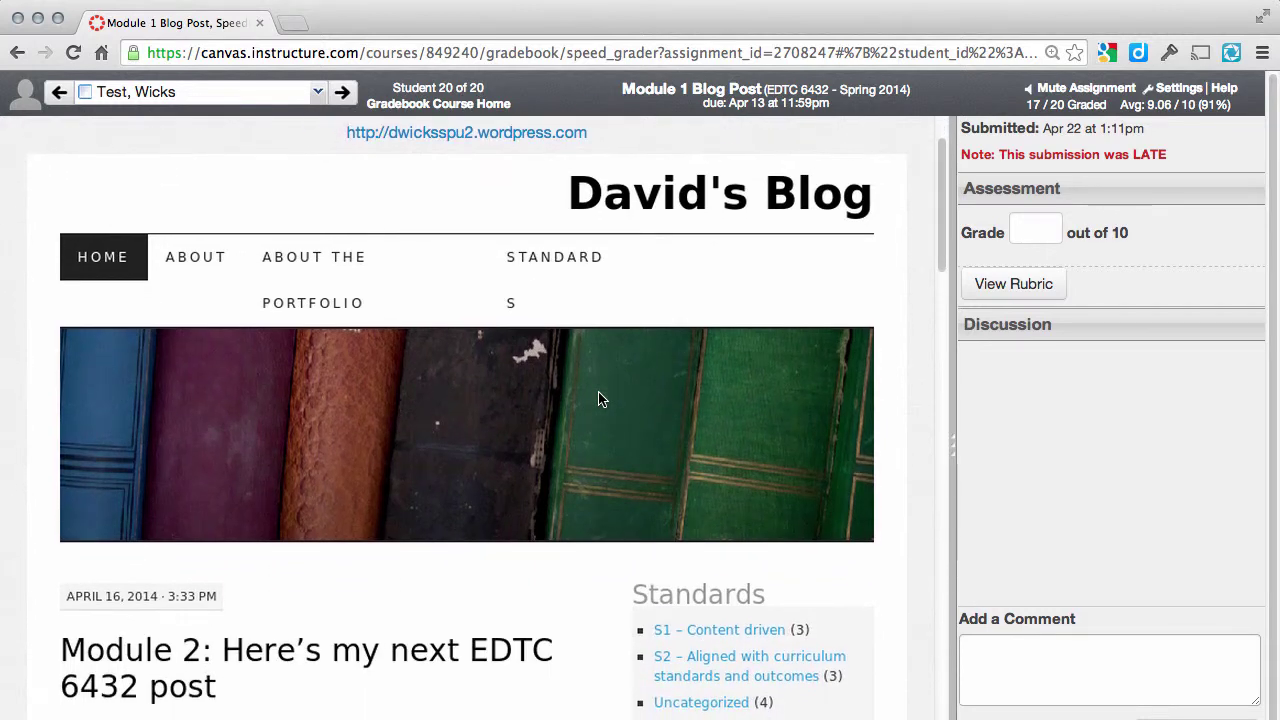
scroll(599, 399, "up", 1)
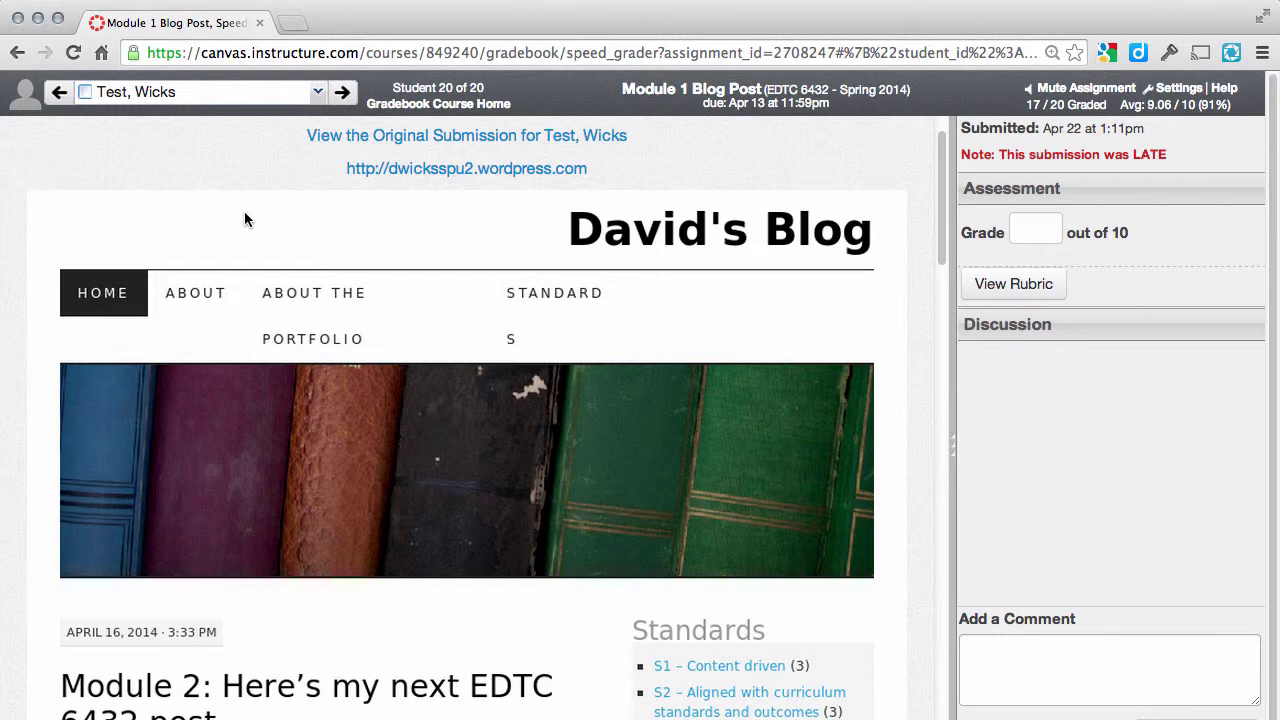
scroll(267, 254, "down", 1)
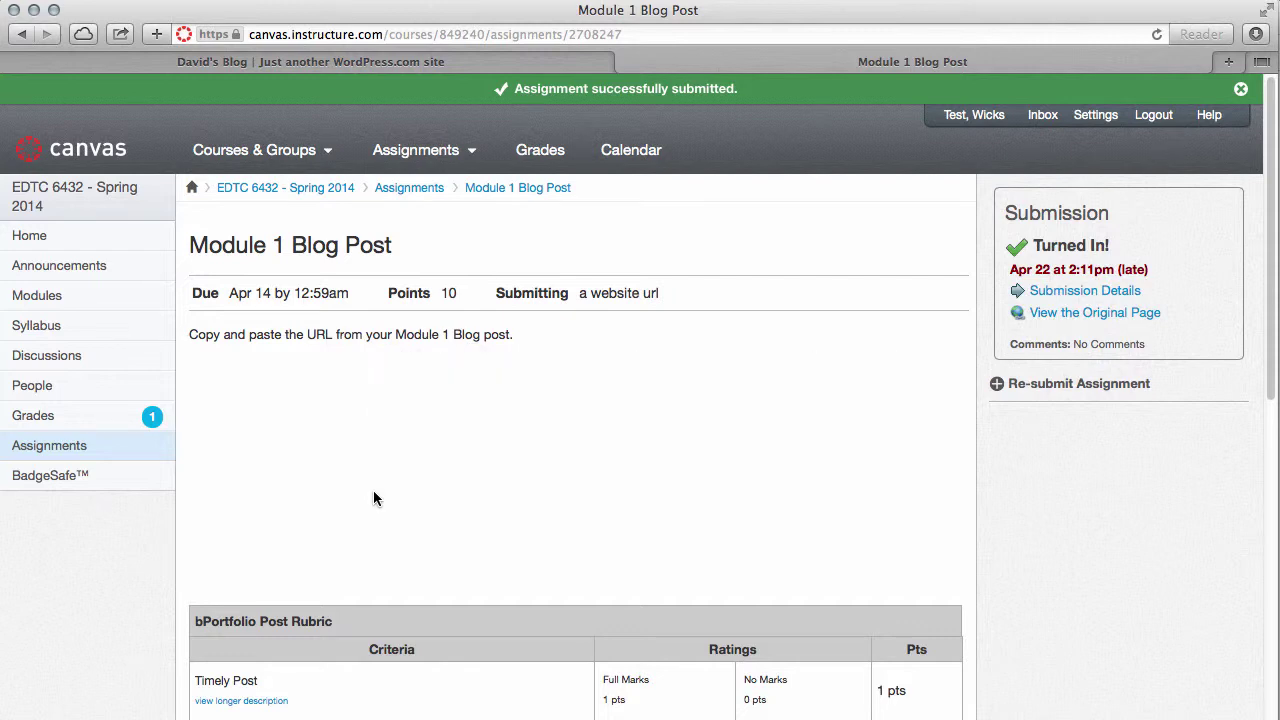
In Safari, start re-submitting the Module 1 Blog Post assignment and accept that it will be marked late
left_click(1050, 385)
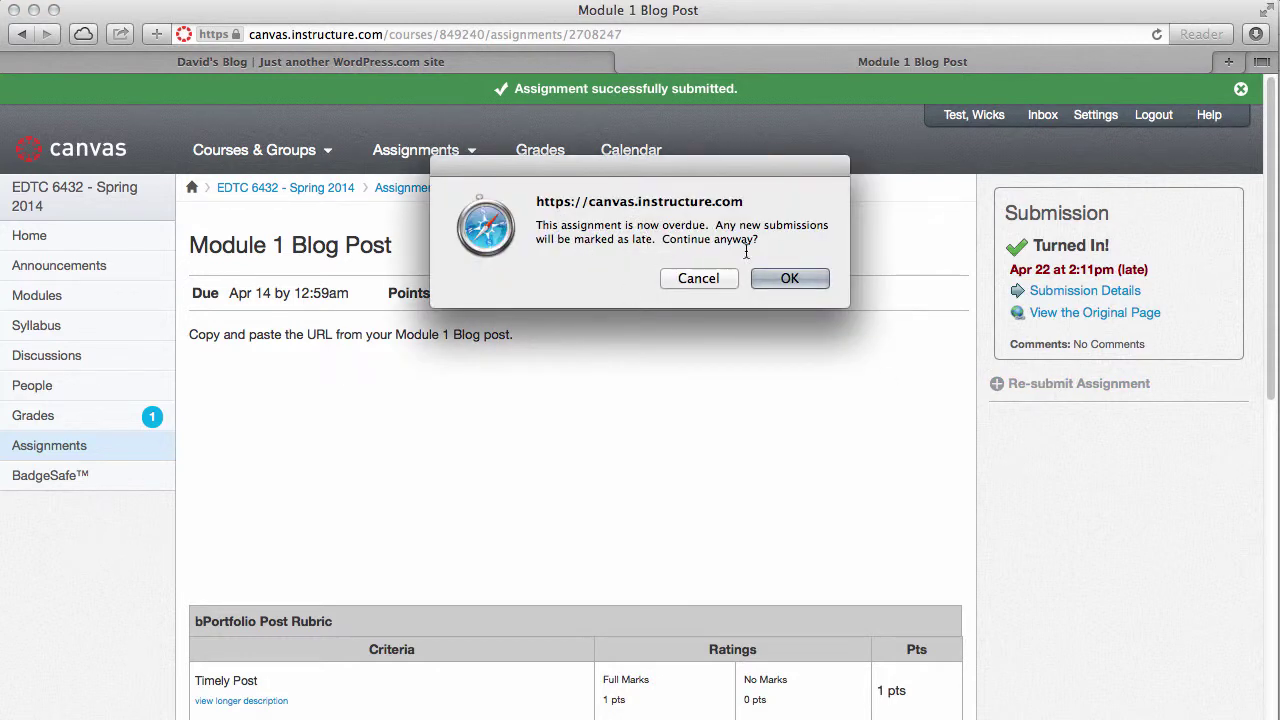
left_click(790, 278)
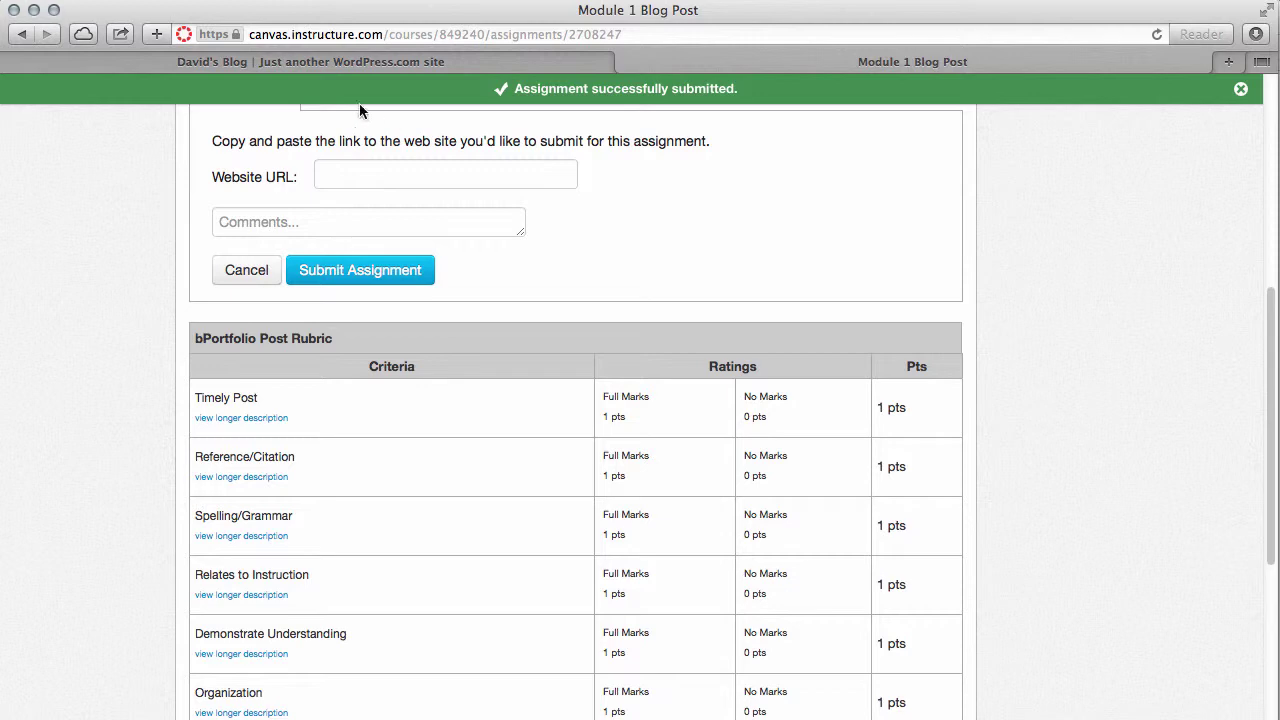
On the blog, open the individual page of the post "Module 1: Testing to see if Canvas picks up this message" and look it over
left_click(310, 62)
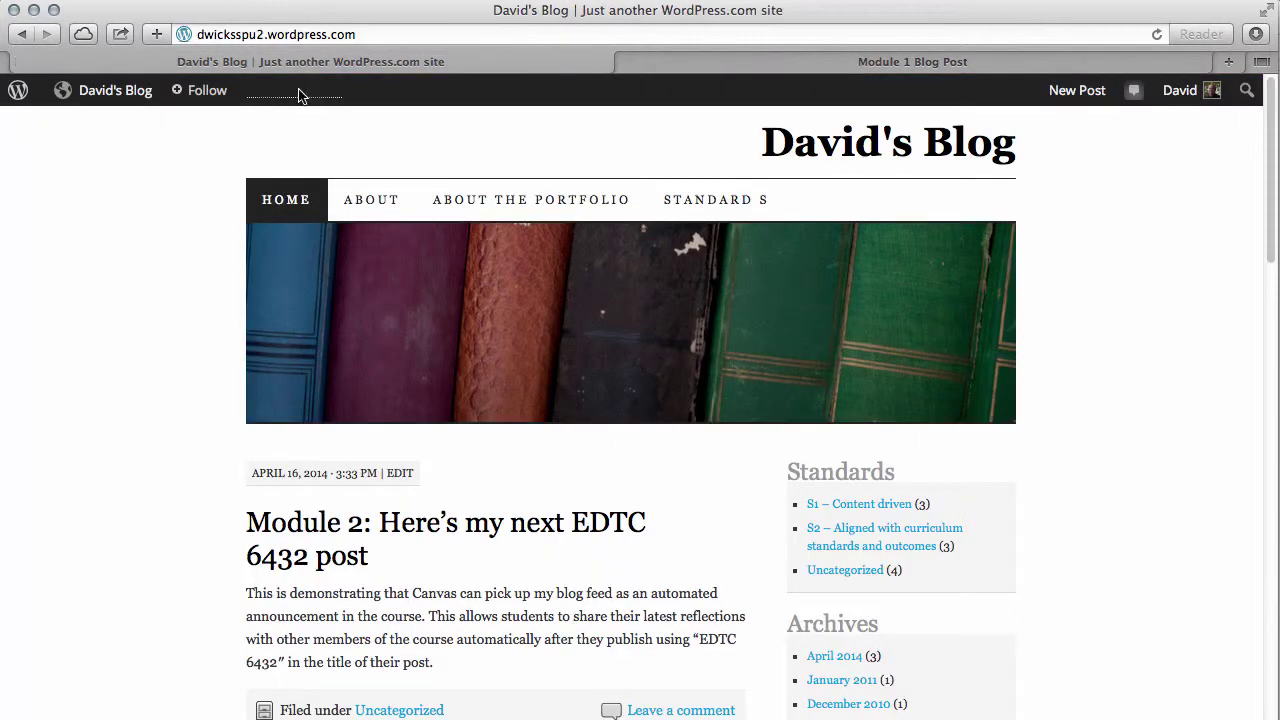
scroll(126, 371, "down", 1)
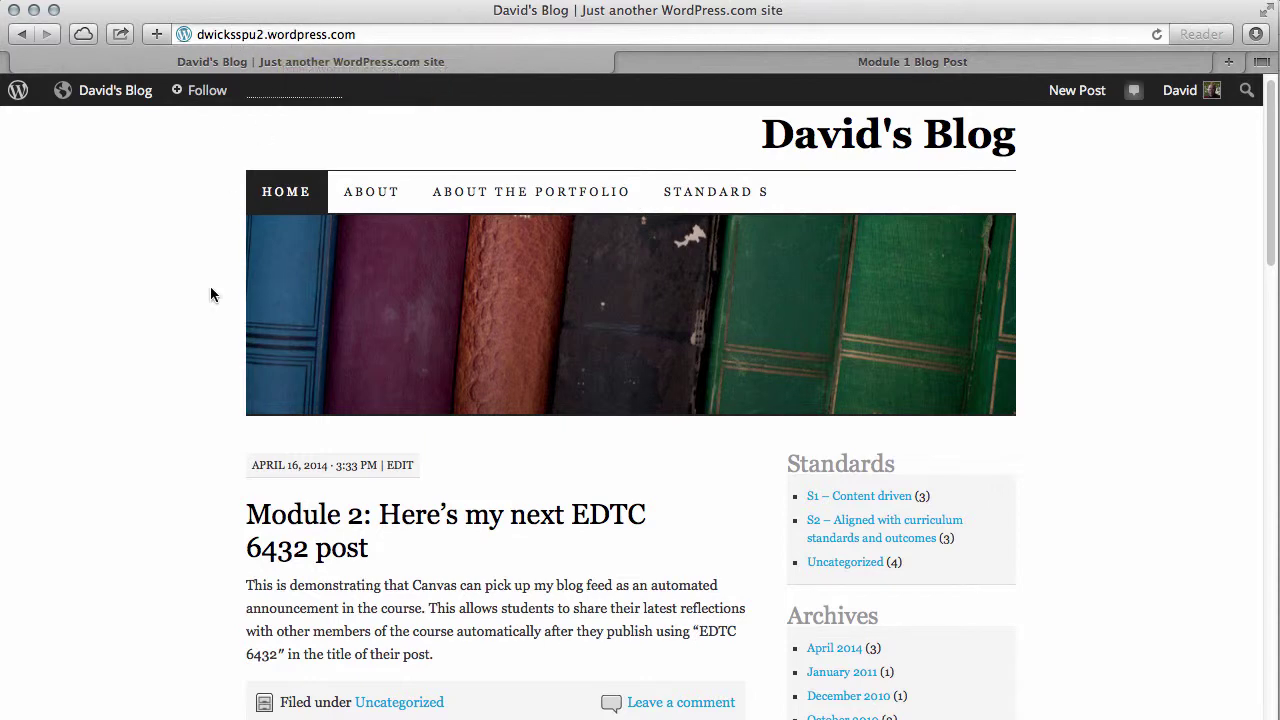
scroll(210, 280, "down", 5)
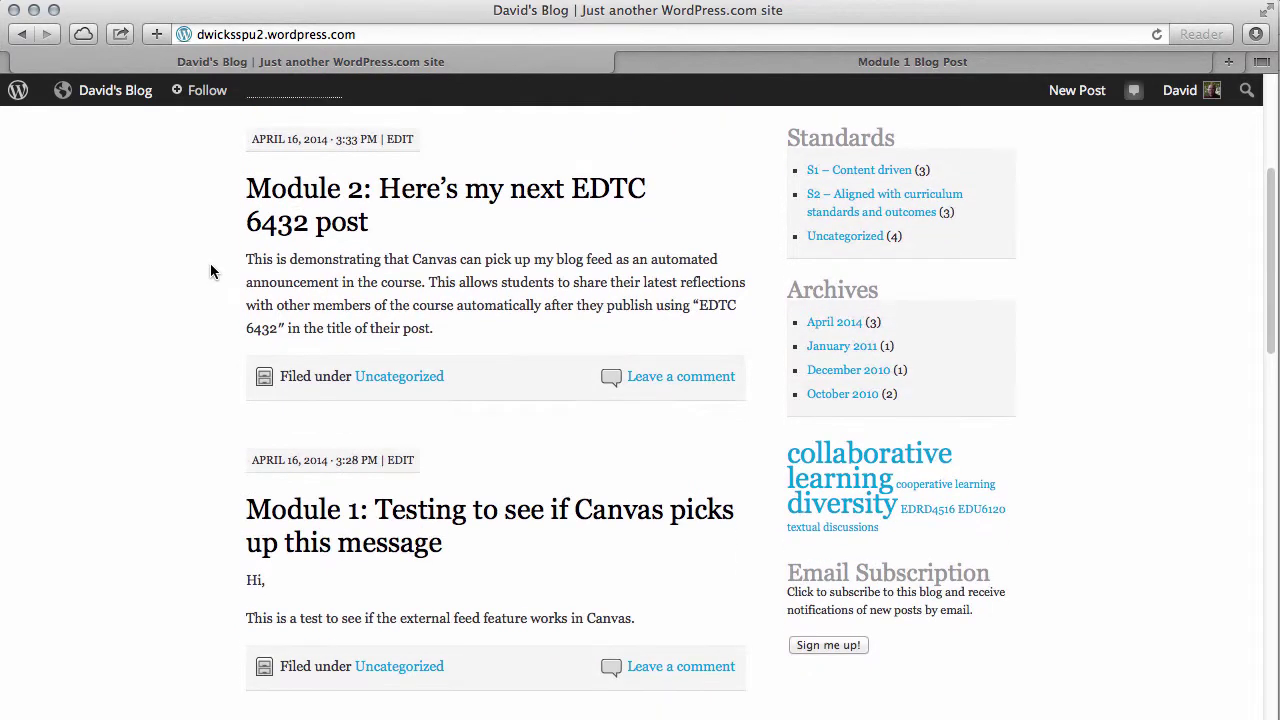
left_click(463, 519)
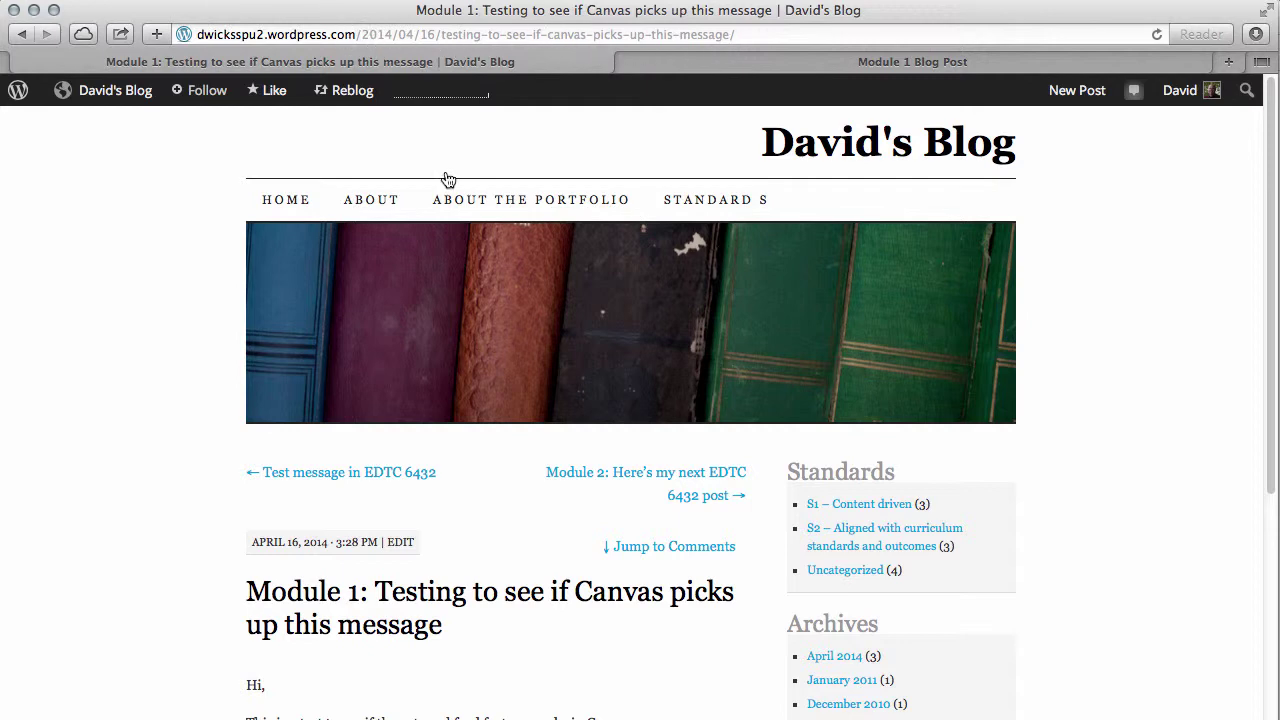
scroll(218, 478, "down", 1)
scroll(219, 480, "down", 5)
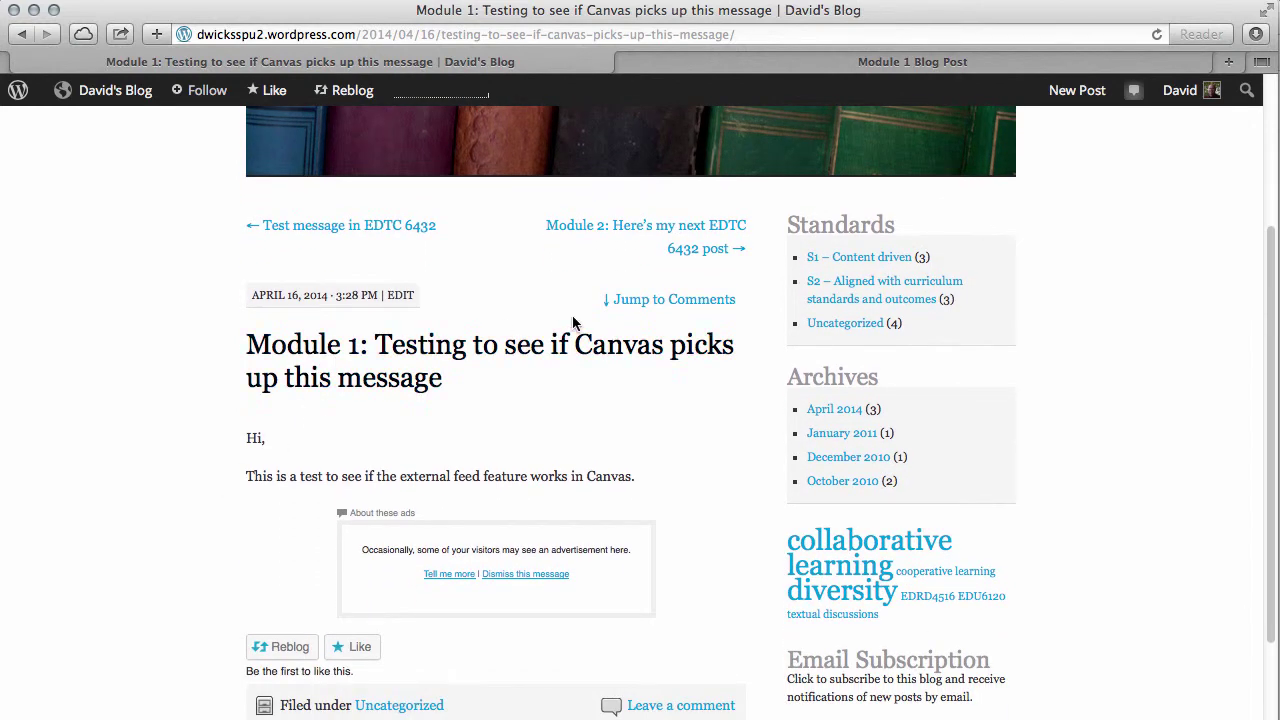
scroll(331, 452, "down", 2)
scroll(331, 453, "down", 4)
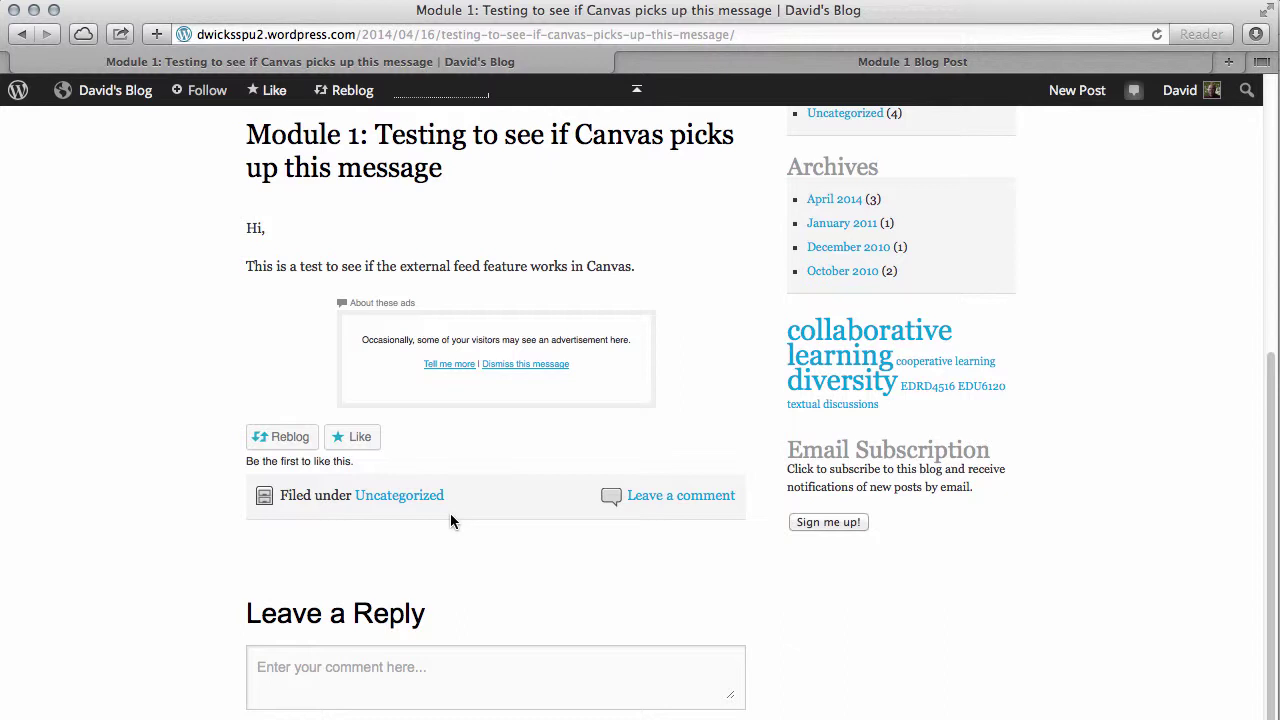
scroll(450, 520, "up", 2)
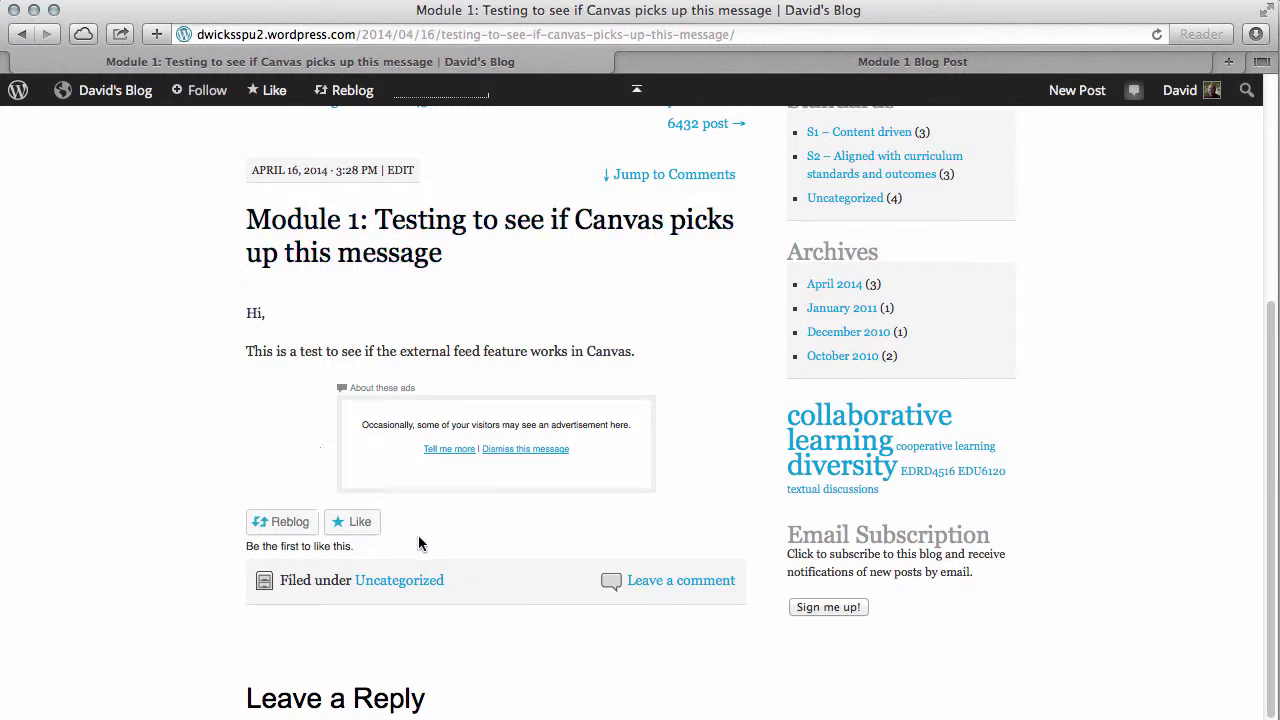
scroll(534, 500, "up", 3)
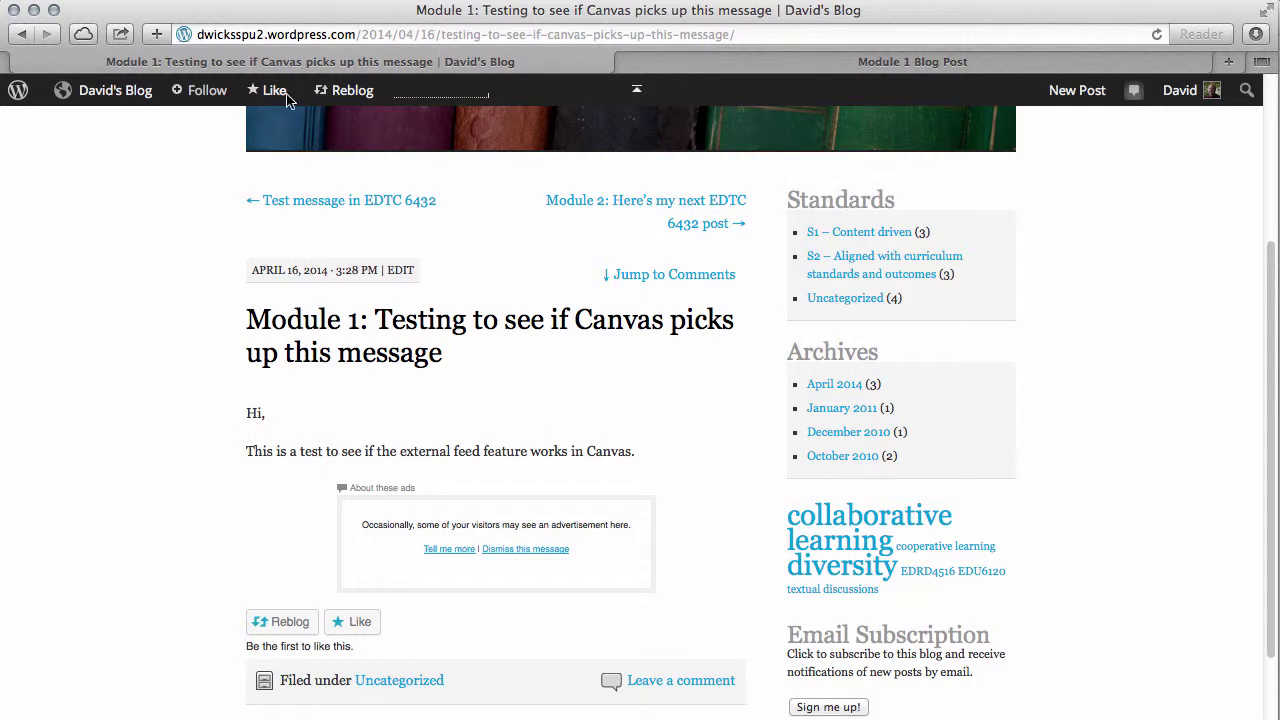
Copy the Module 1 post's individual page address into the Canvas assignment's Website URL and submit the assignment
left_click(321, 34)
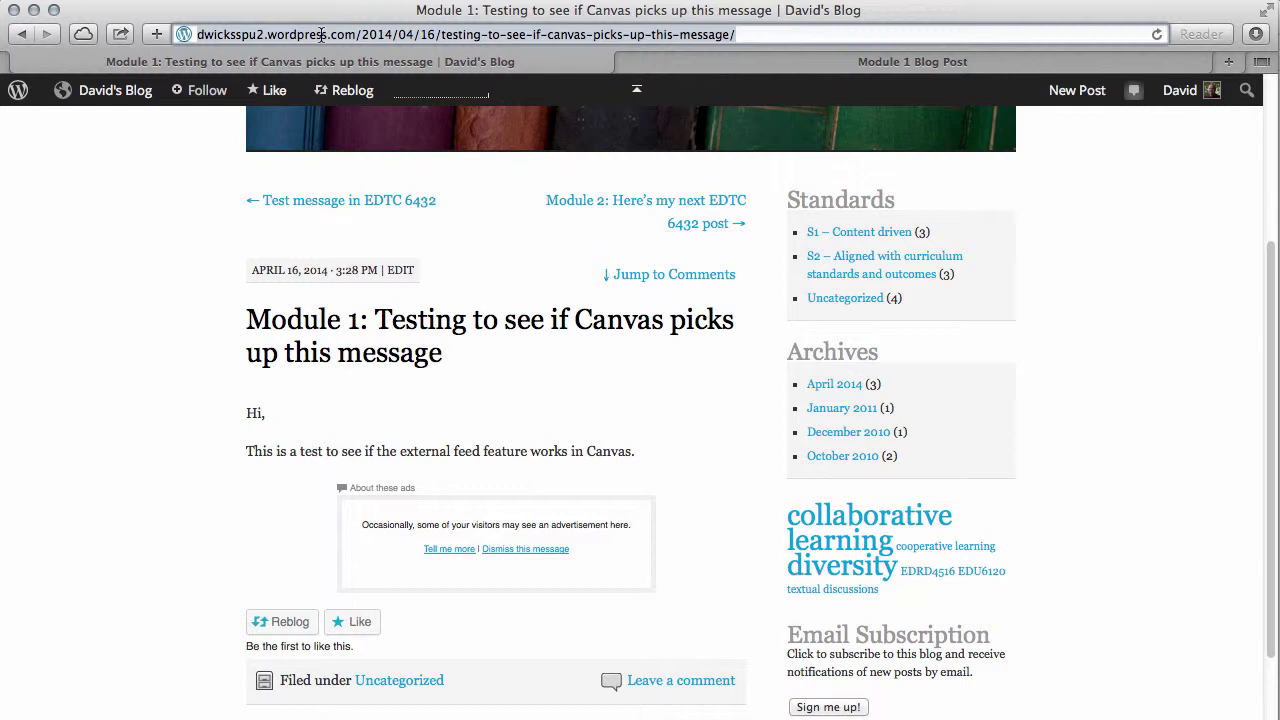
left_click(628, 62)
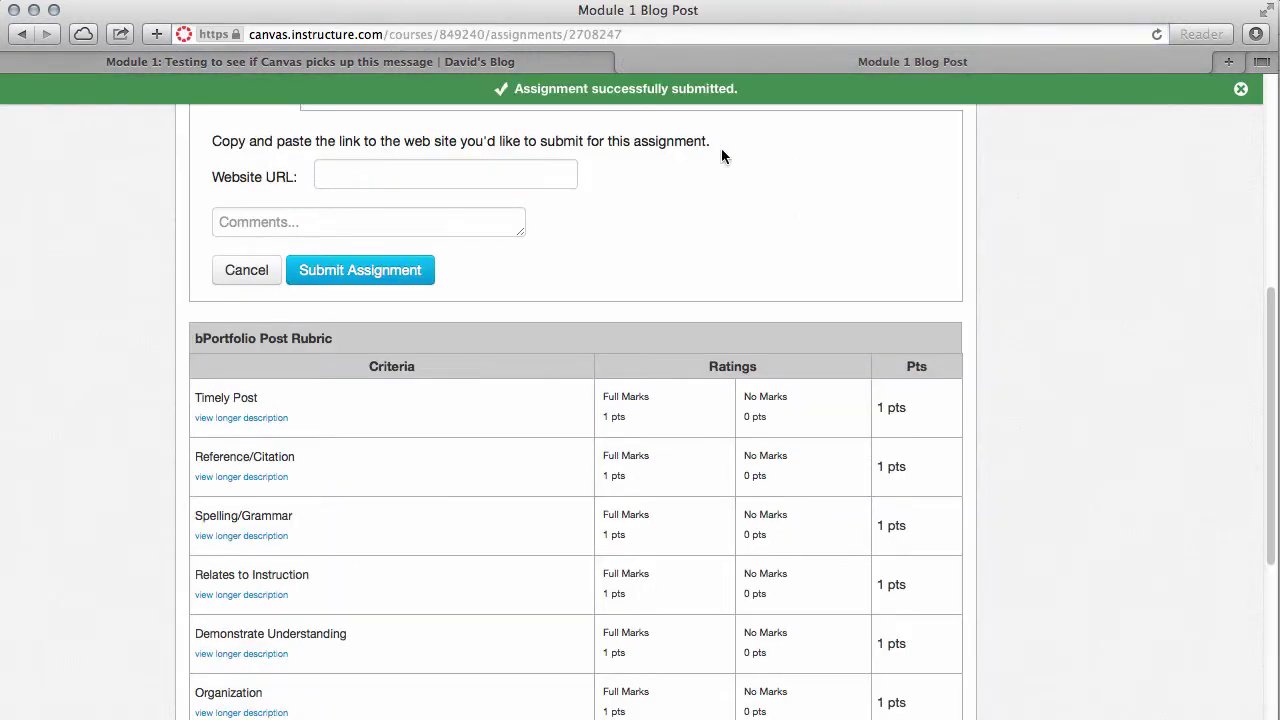
left_click(375, 184)
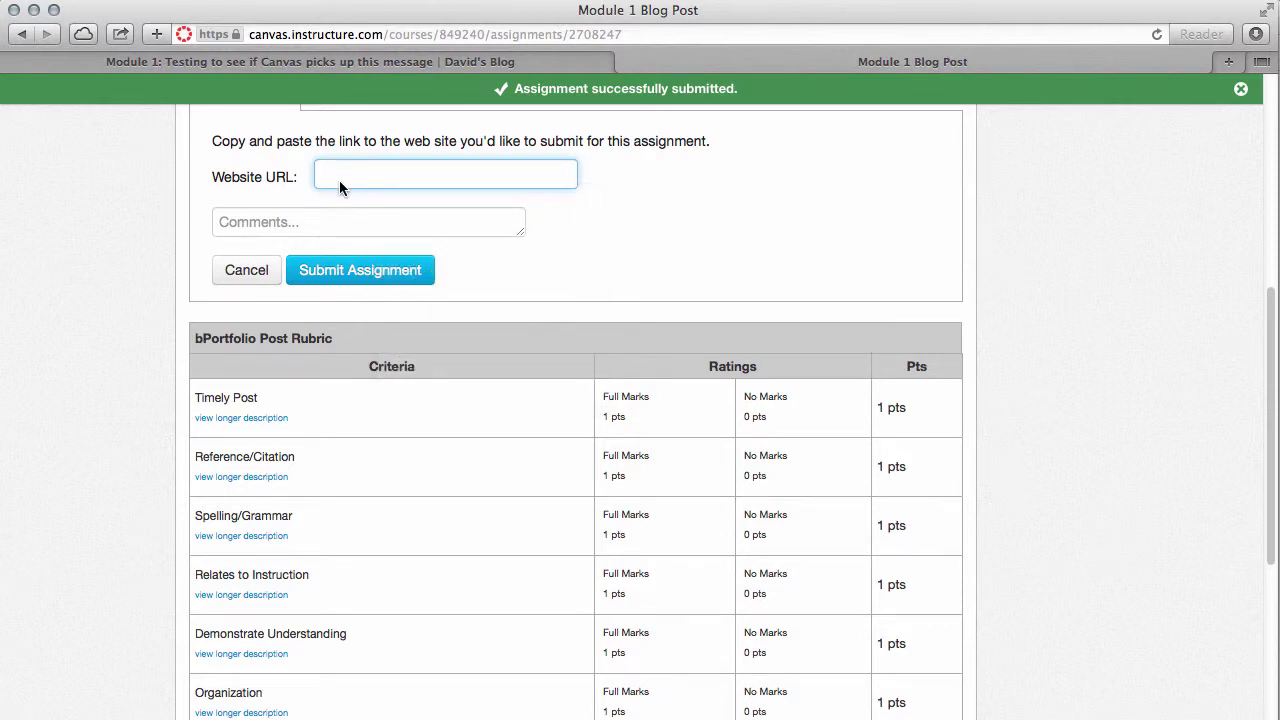
right_click(333, 176)
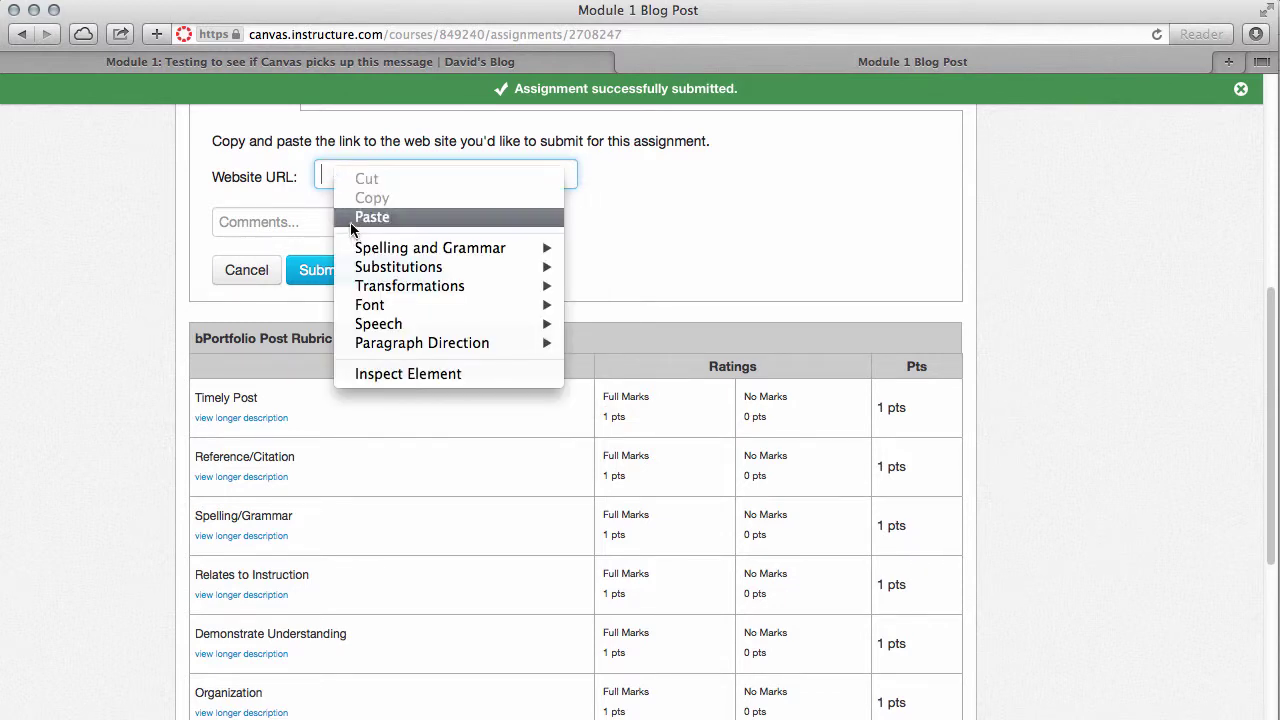
left_click(345, 215)
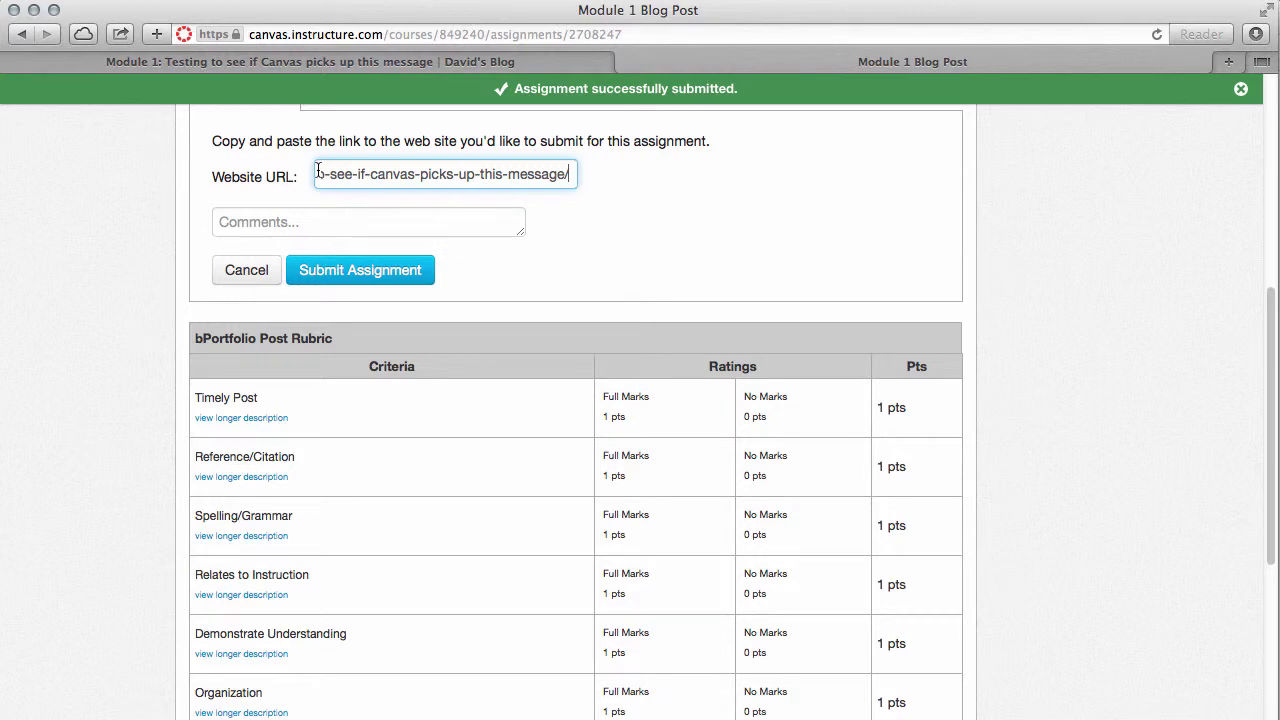
left_click(356, 270)
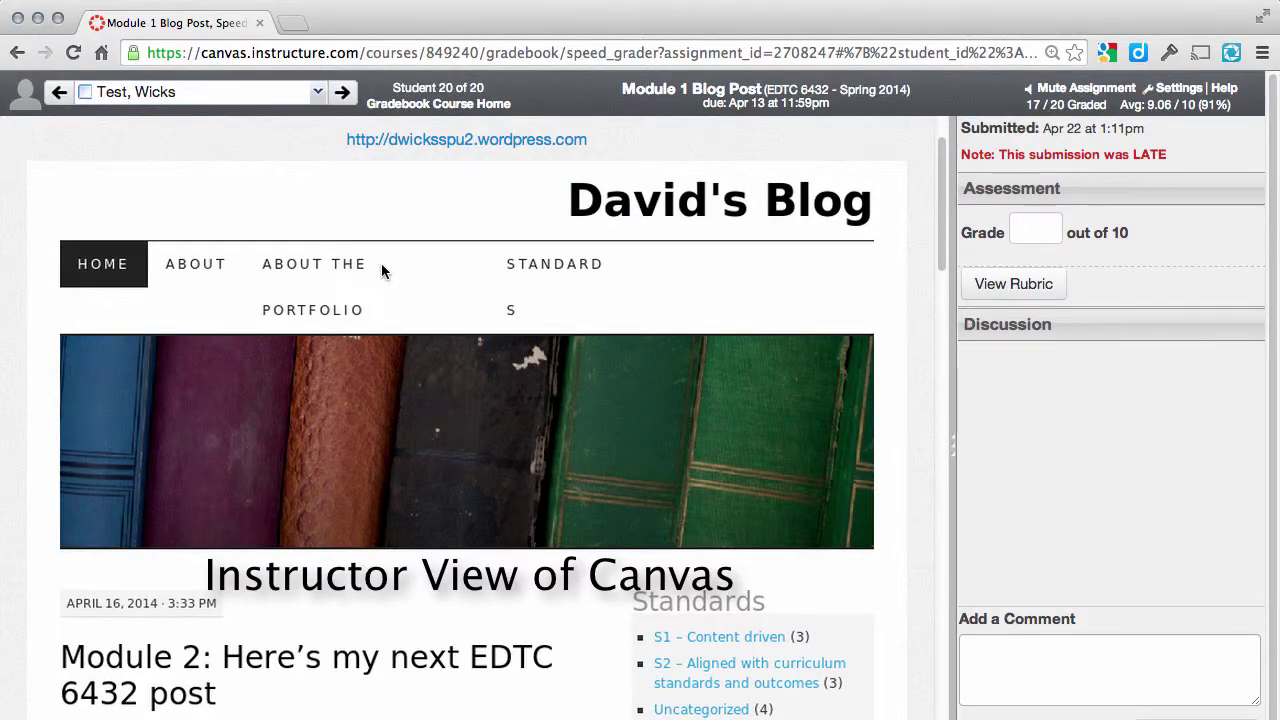
In Chrome, reload the test student's submission in SpeedGrader and review the Module 1 post snapshot alongside the bPortfolio Post Rubric criteria
left_click(73, 54)
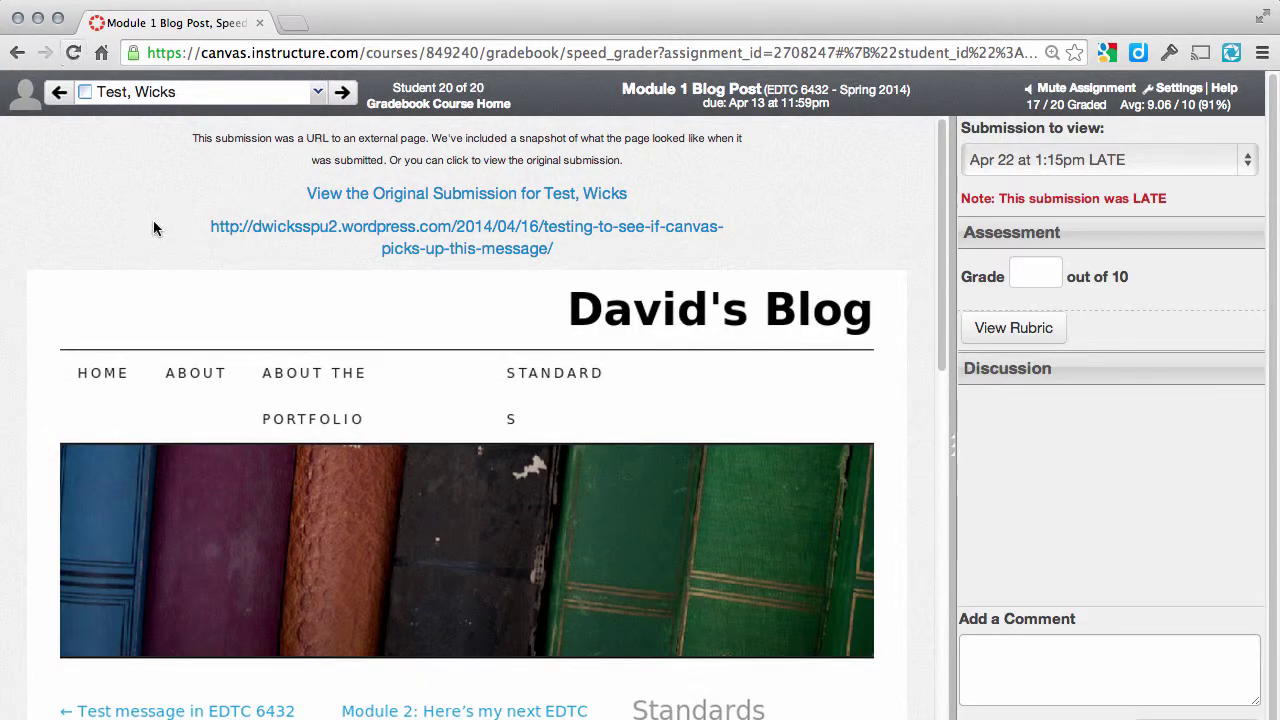
scroll(234, 378, "down", 5)
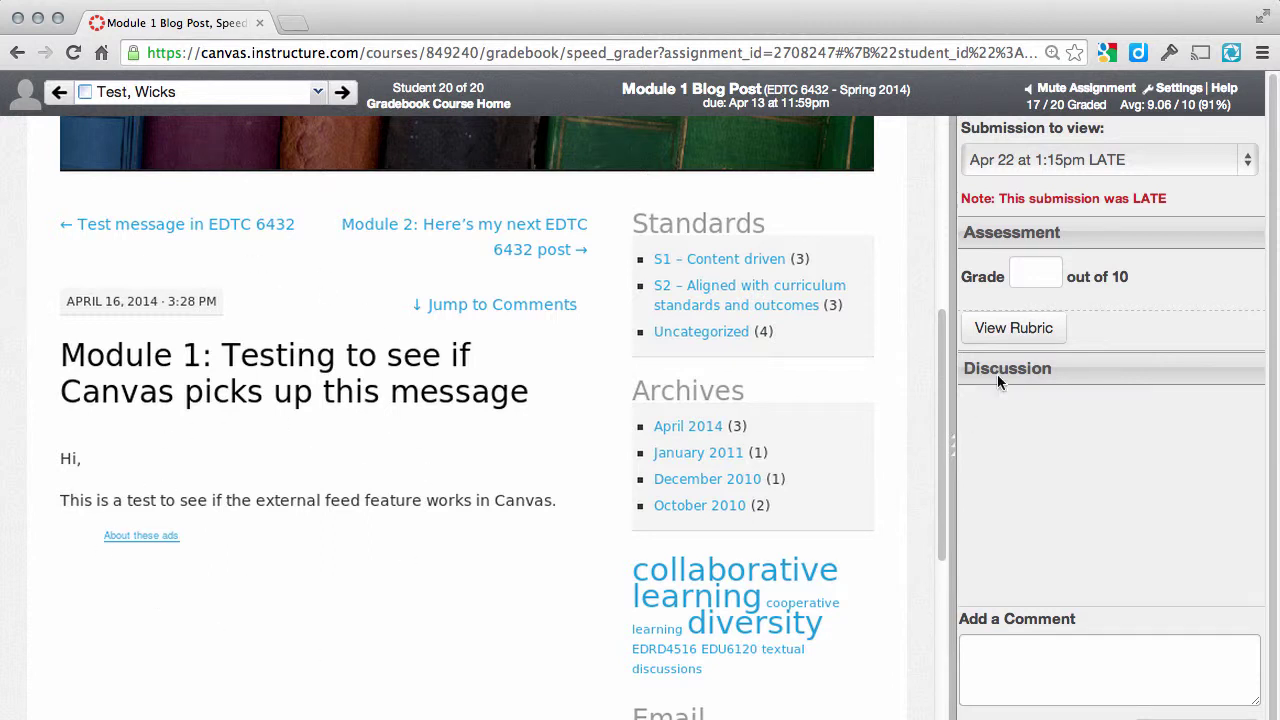
left_click(1025, 338)
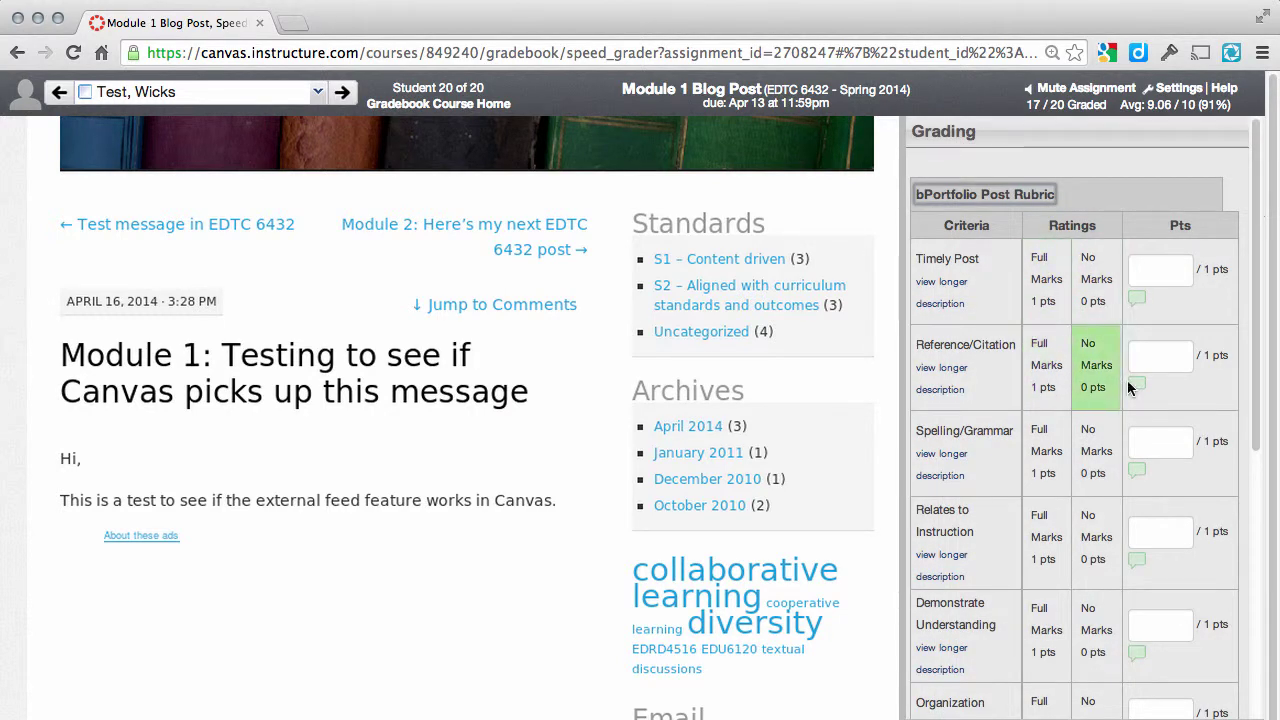
scroll(920, 543, "down", 3)
scroll(998, 543, "up", 1)
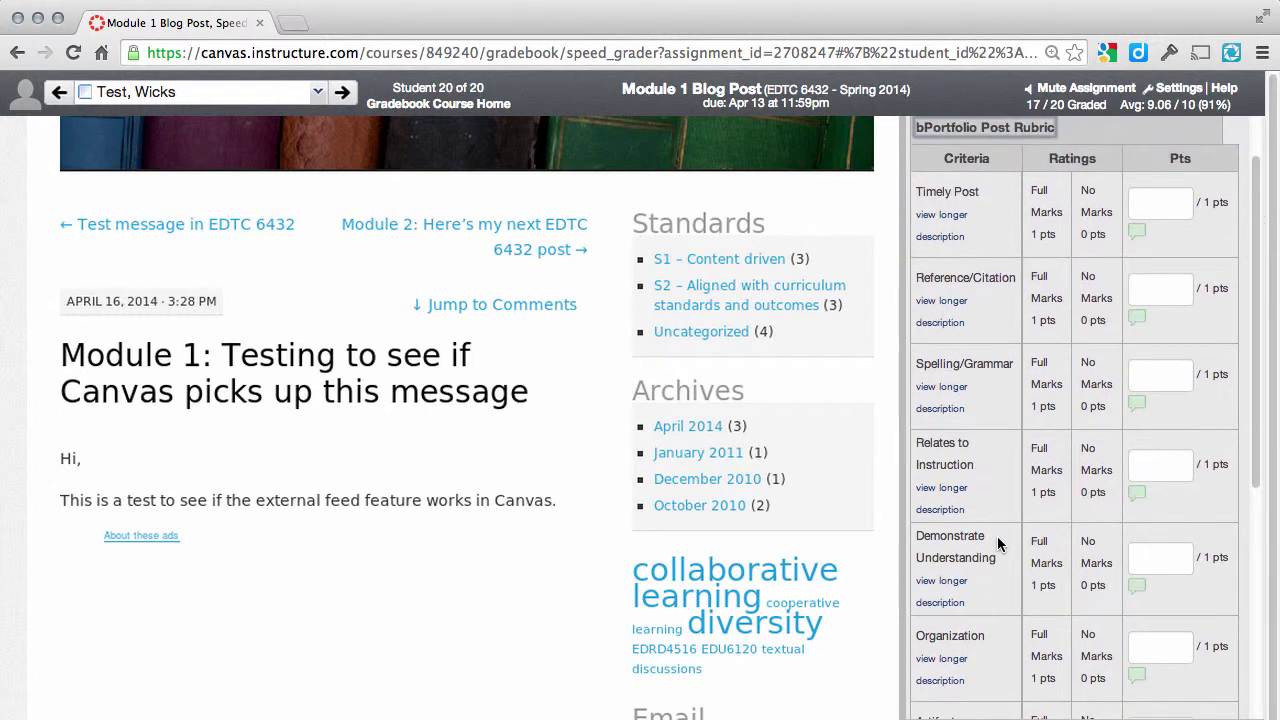
scroll(998, 543, "down", 3)
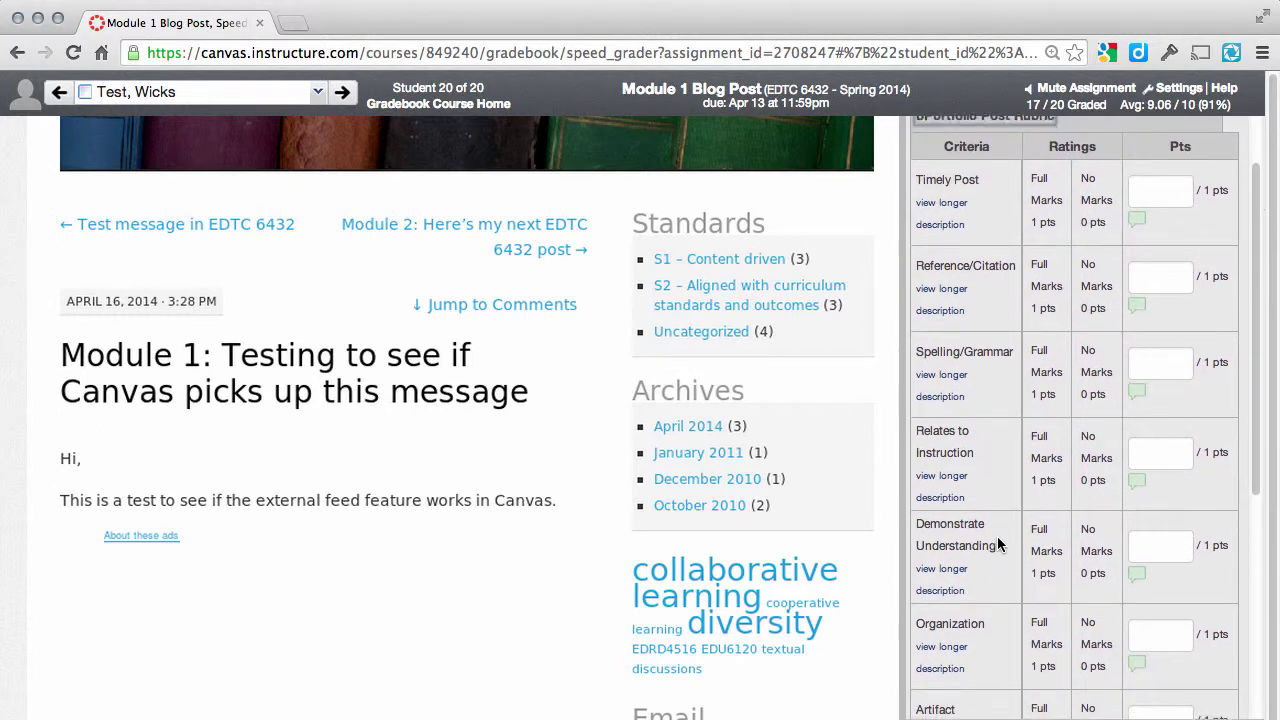
scroll(998, 543, "down", 2)
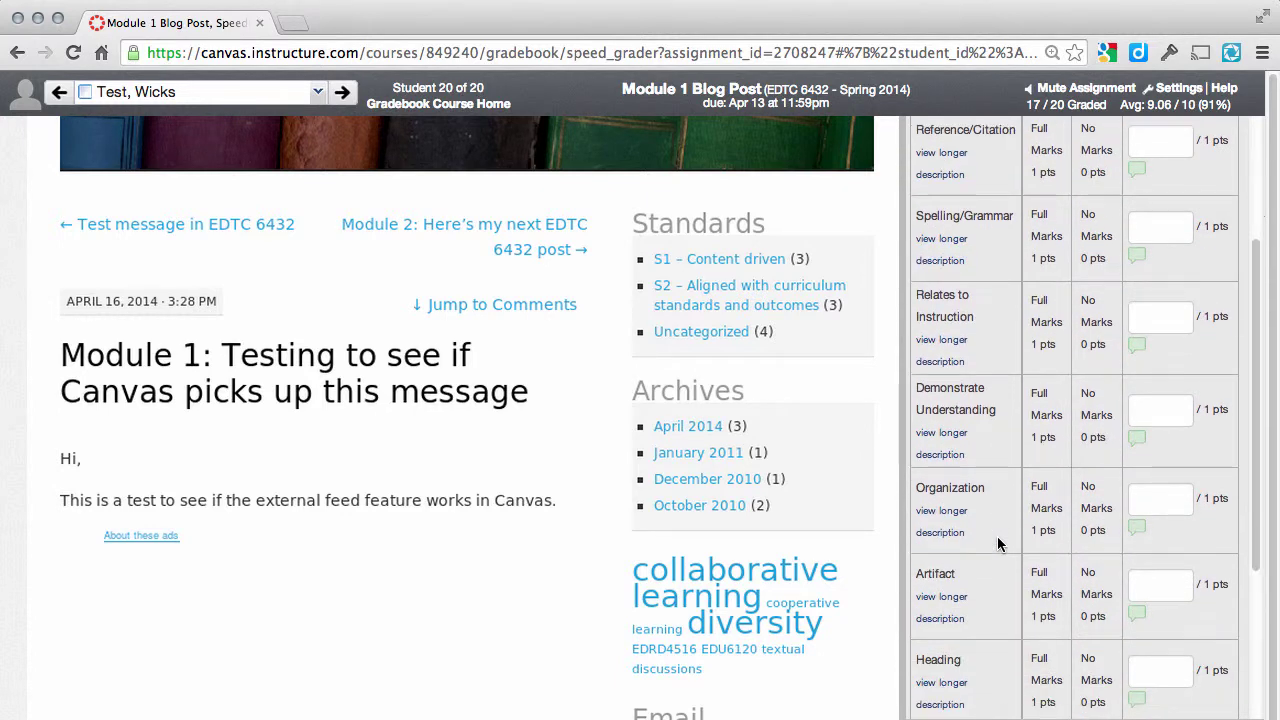